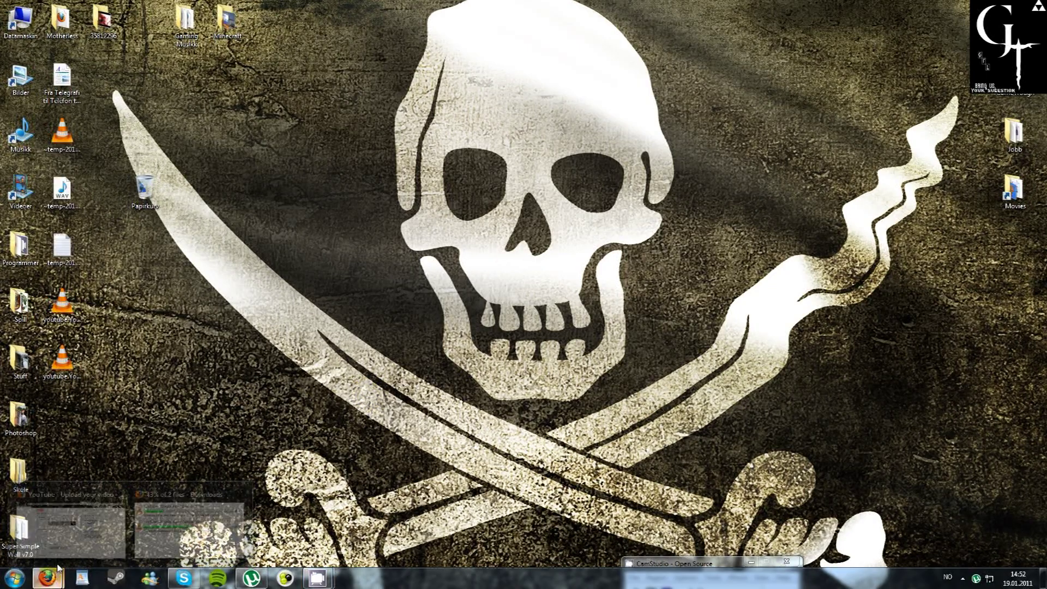
# - Bring the minimized Firefox window back to the front
pyautogui.click(56, 536)
# - In a new tab, open Ant.com's Video Downloader page from the 'ant video downloader' results
pyautogui.click(153, 64)
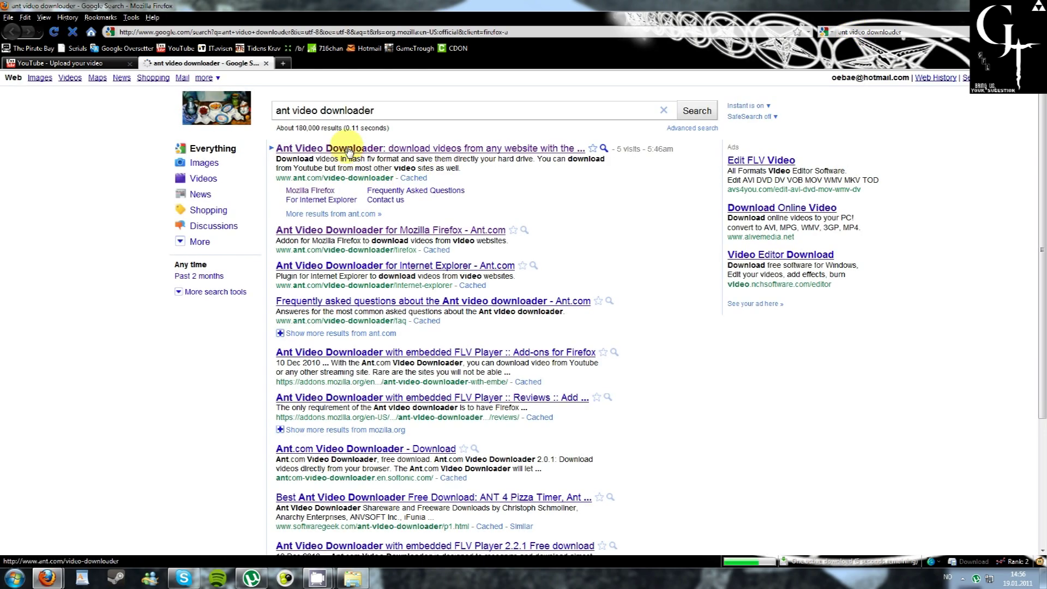
pyautogui.click(348, 149)
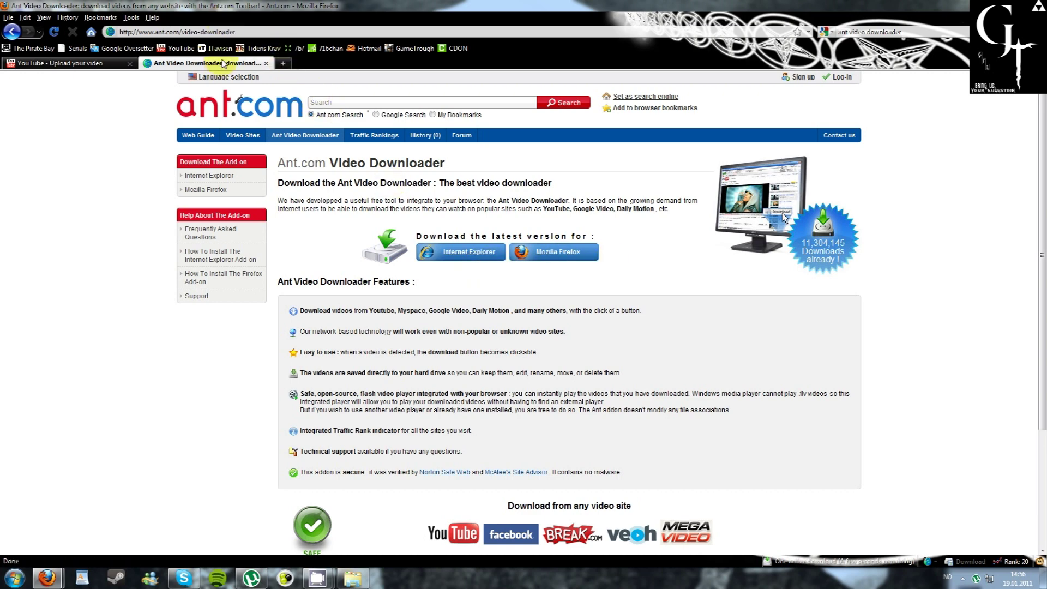
# - Search the web for FLV Editor Pro and open the FLVsoft product page
pyautogui.click(916, 31)
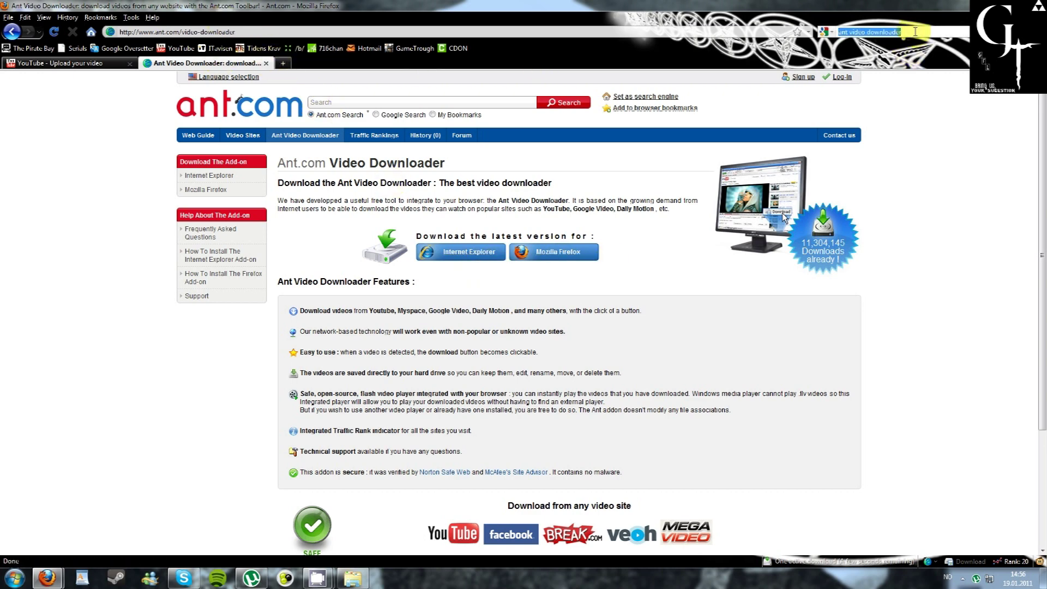
pyautogui.write('vdu')
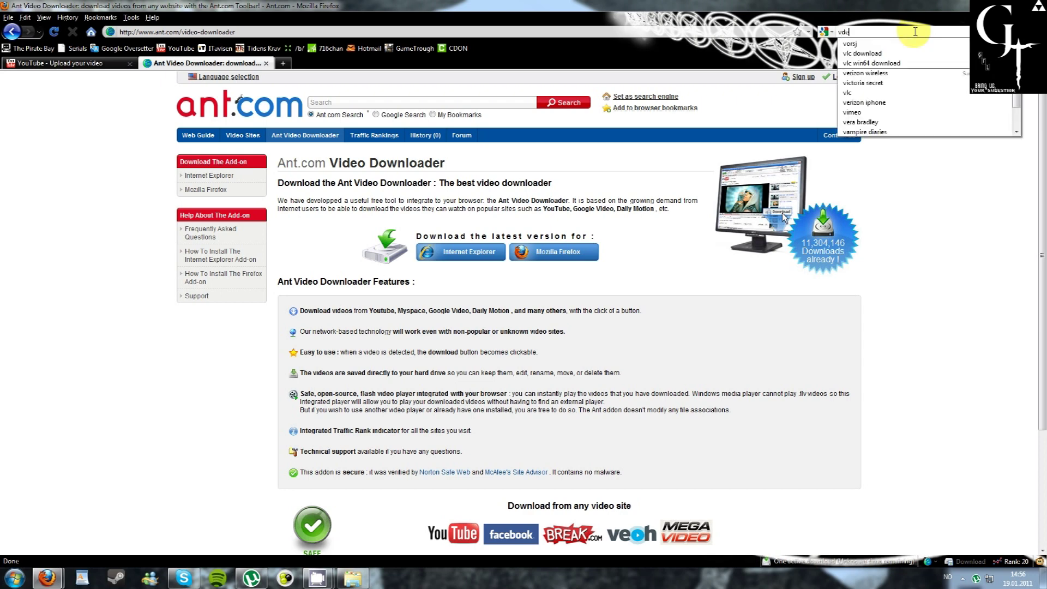
pyautogui.press('BackSpace')
pyautogui.press('BackSpace')
pyautogui.press('BackSpace')
pyautogui.write('flv vido')
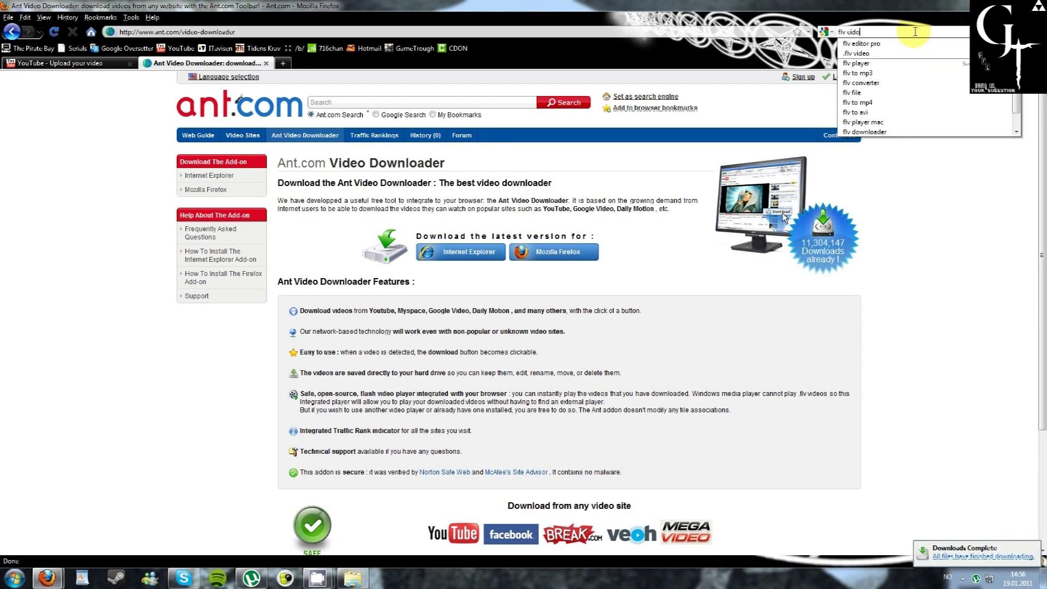
pyautogui.write('or pro')
pyautogui.press('Return')
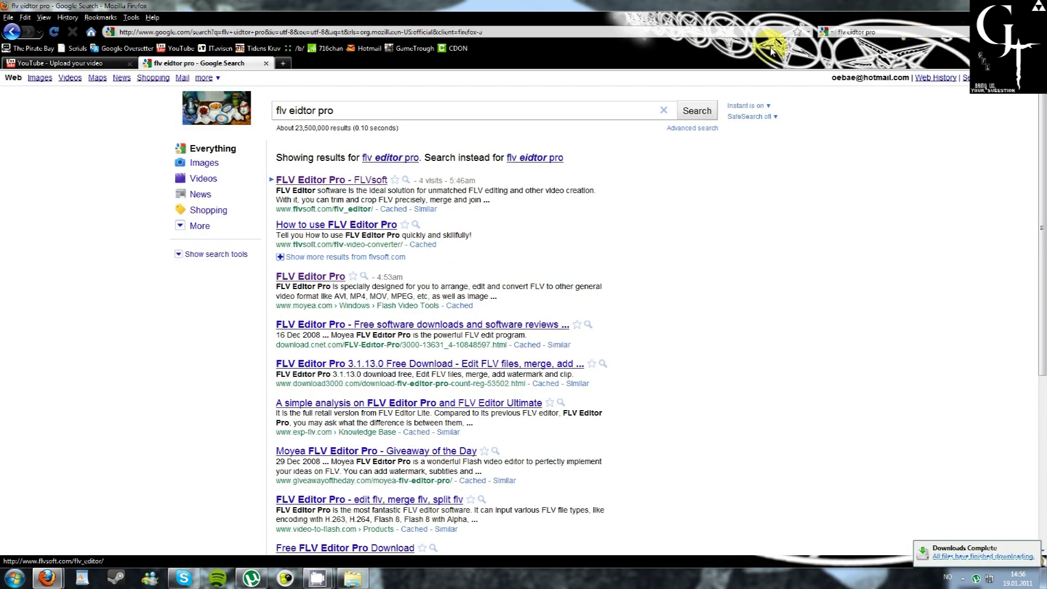
pyautogui.click(362, 180)
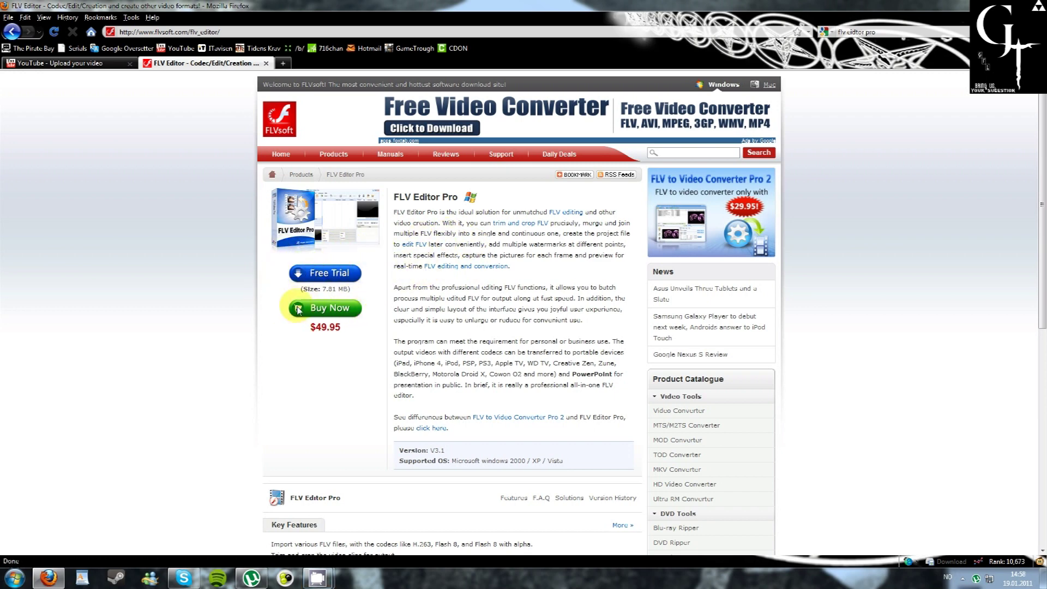
# - Search The Pirate Bay for 'flv editor pro' and open the Moyea FLV Editor Pro Retail v3.1.14.0 torrent
pyautogui.click(43, 50)
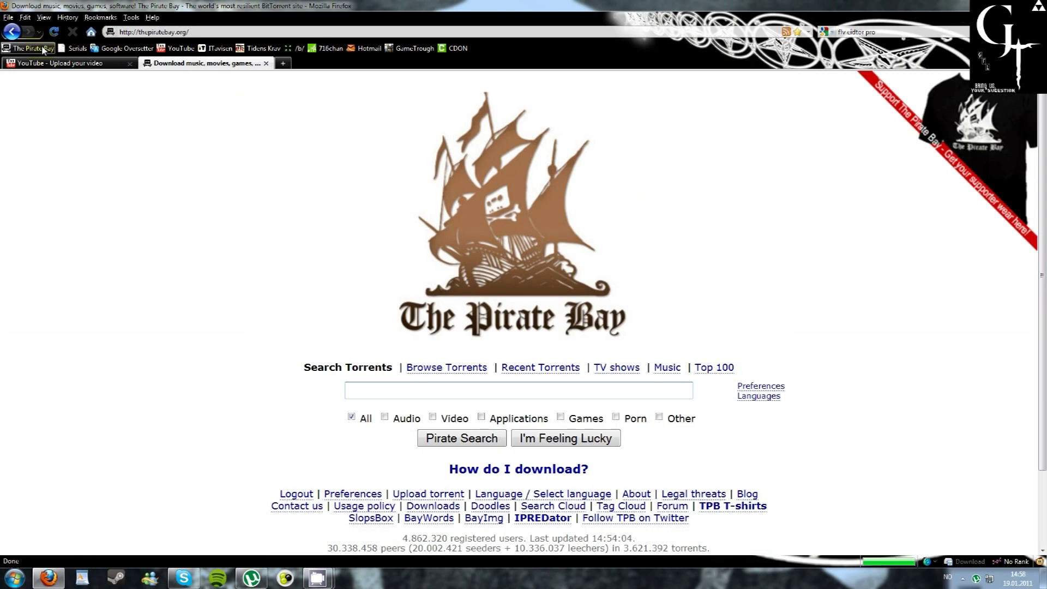
pyautogui.write('flv editor pro')
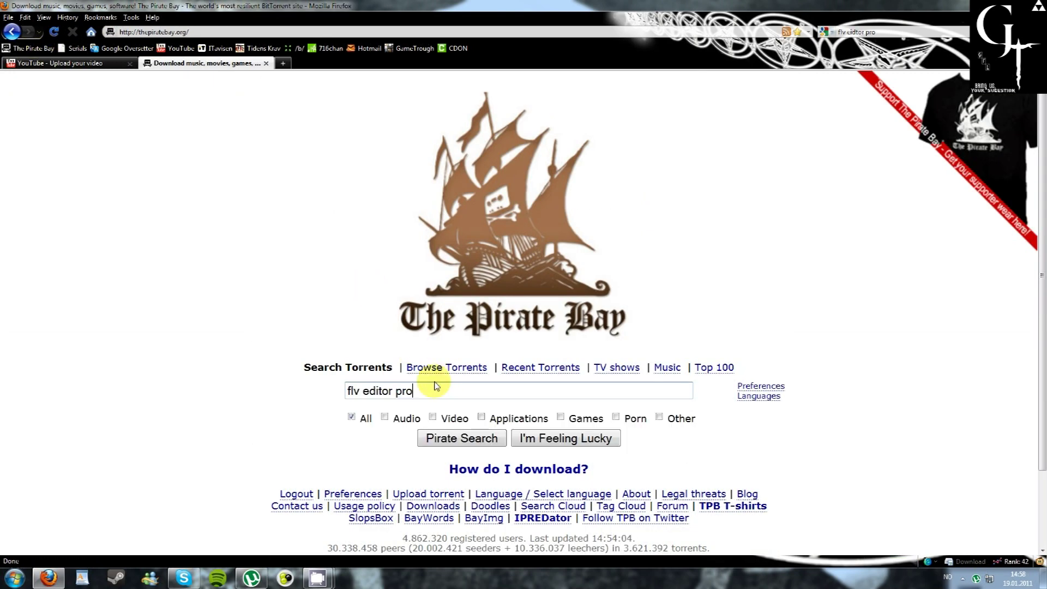
pyautogui.press('Return')
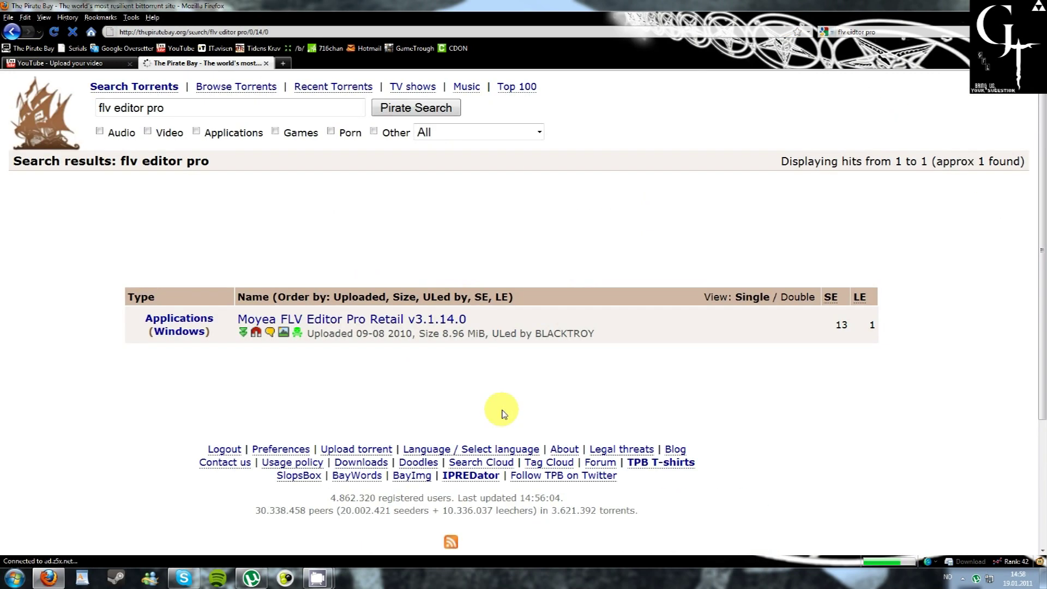
pyautogui.click(367, 321)
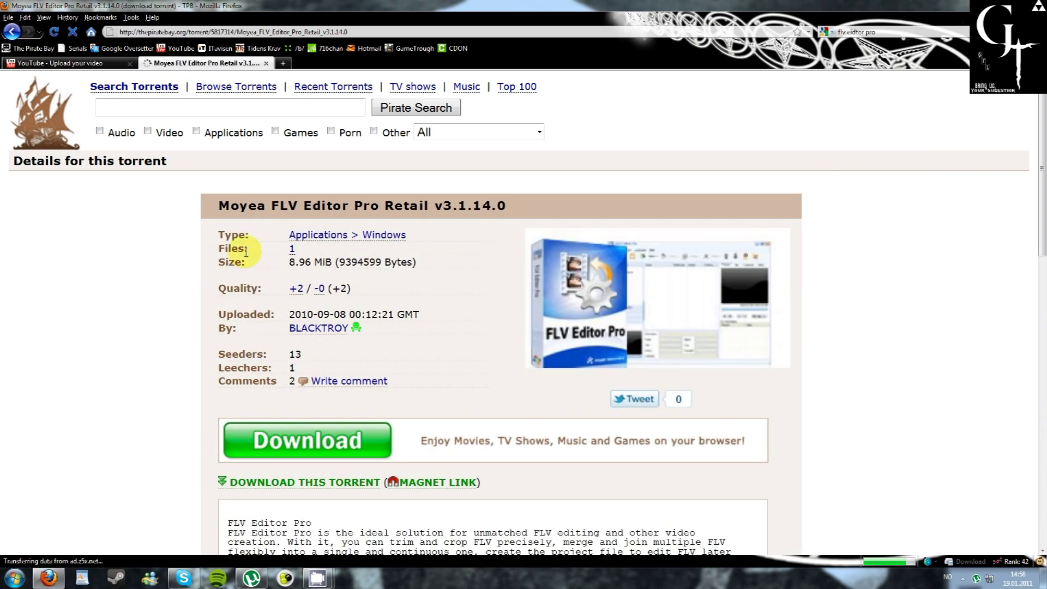
pyautogui.scroll(-3, 303, 383)
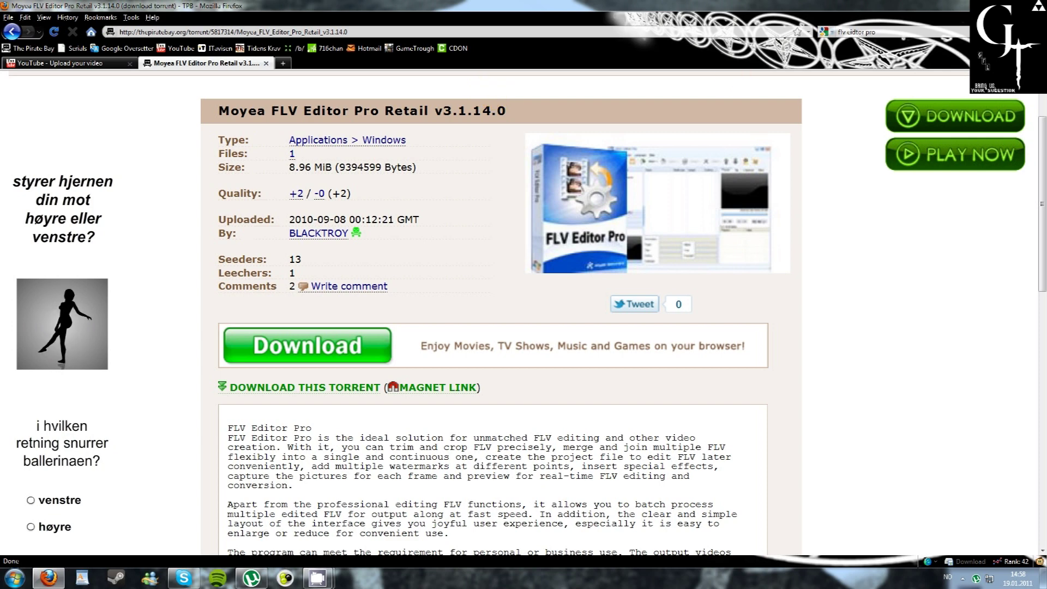
pyautogui.click(901, 33)
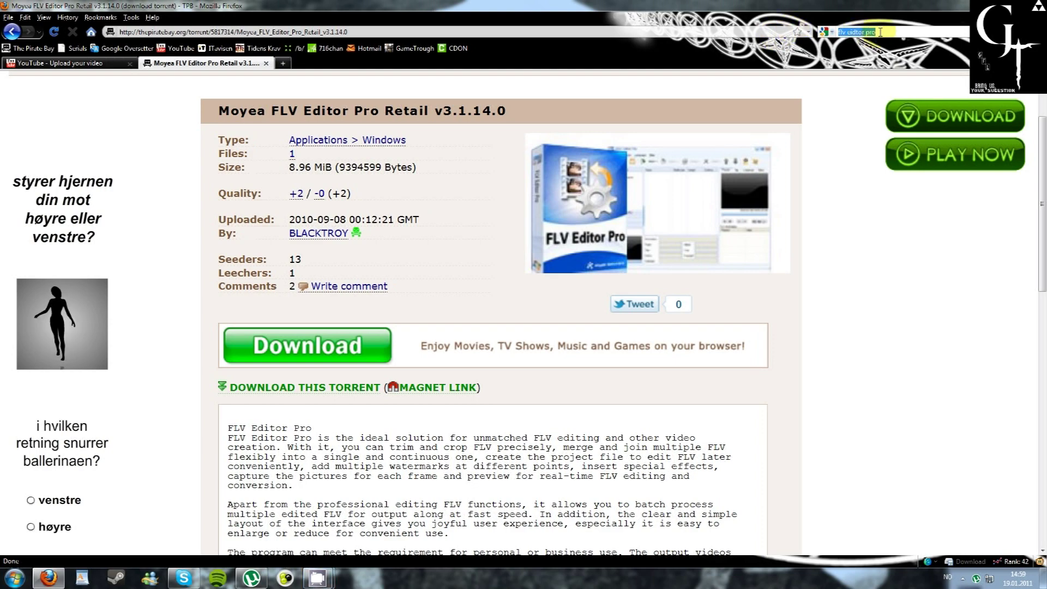
# - Search for '.flv video', open the eSnips video.flv result and pause the clip
pyautogui.write('.flv')
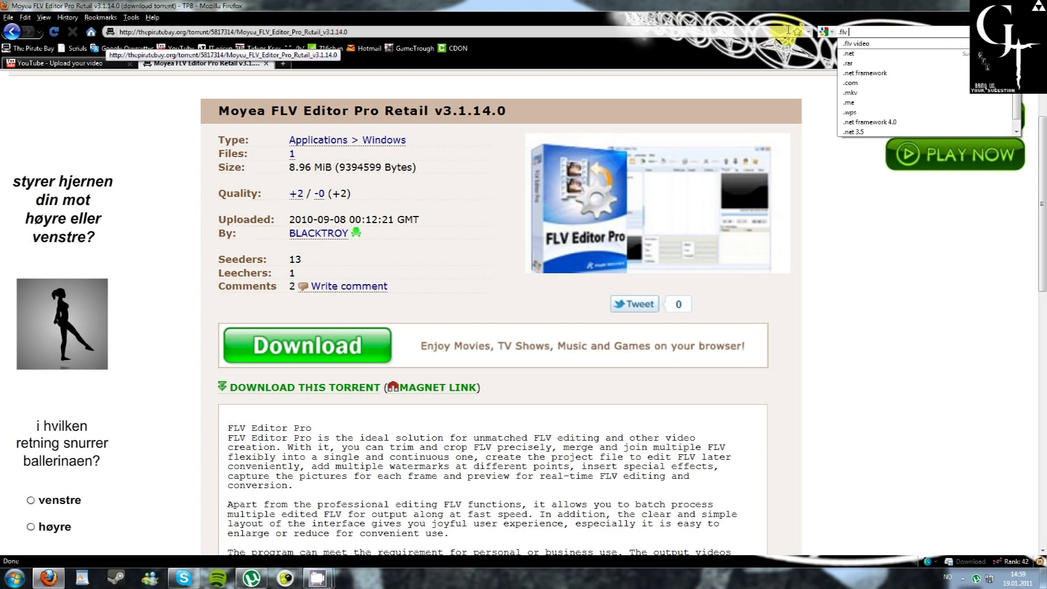
pyautogui.write(' video')
pyautogui.press('Return')
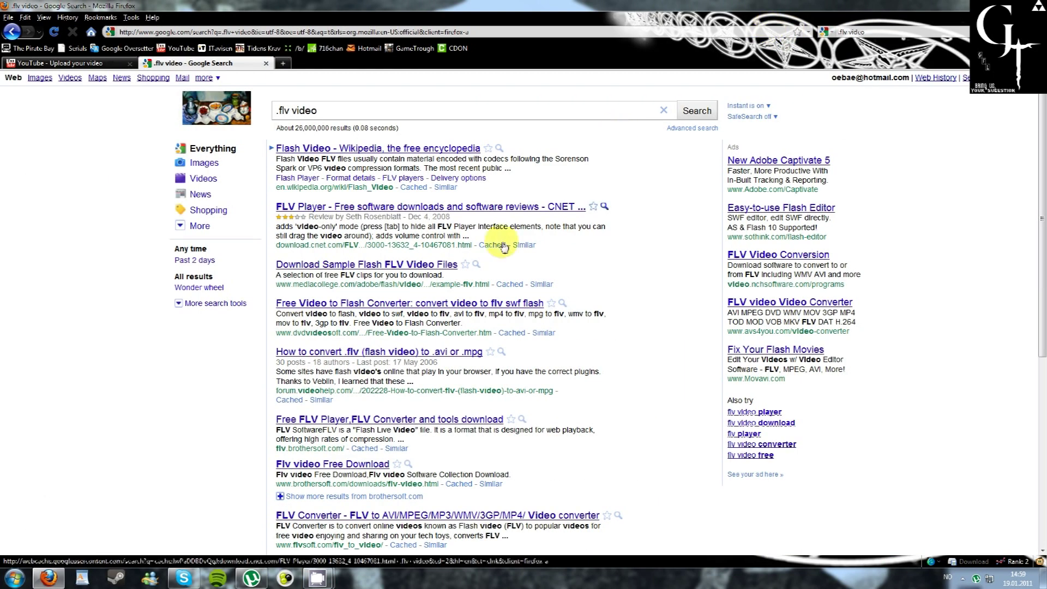
pyautogui.scroll(-10, 491, 235)
pyautogui.click(335, 307)
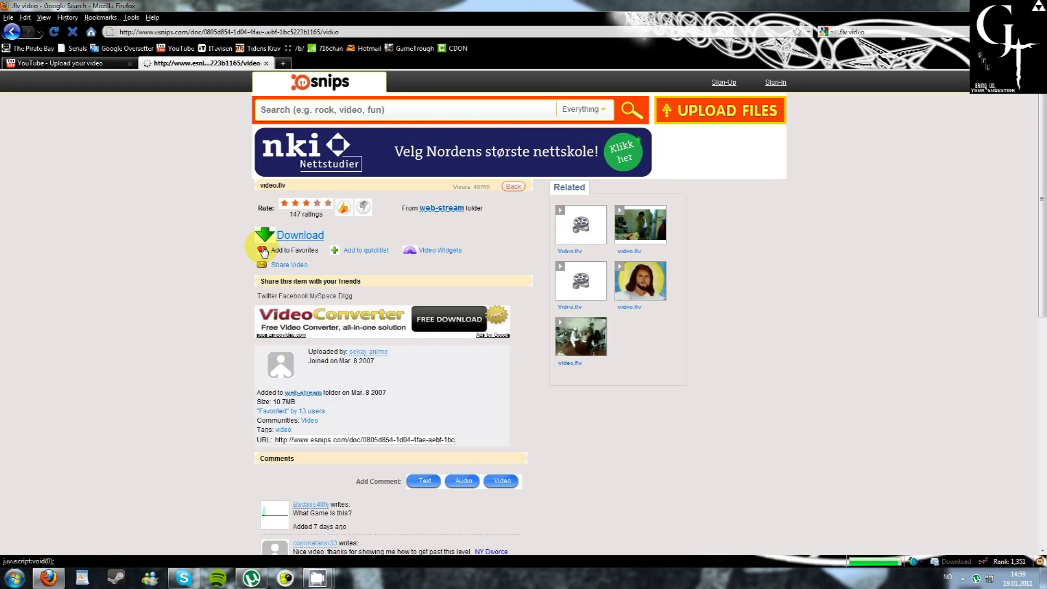
pyautogui.scroll(-2, 212, 260)
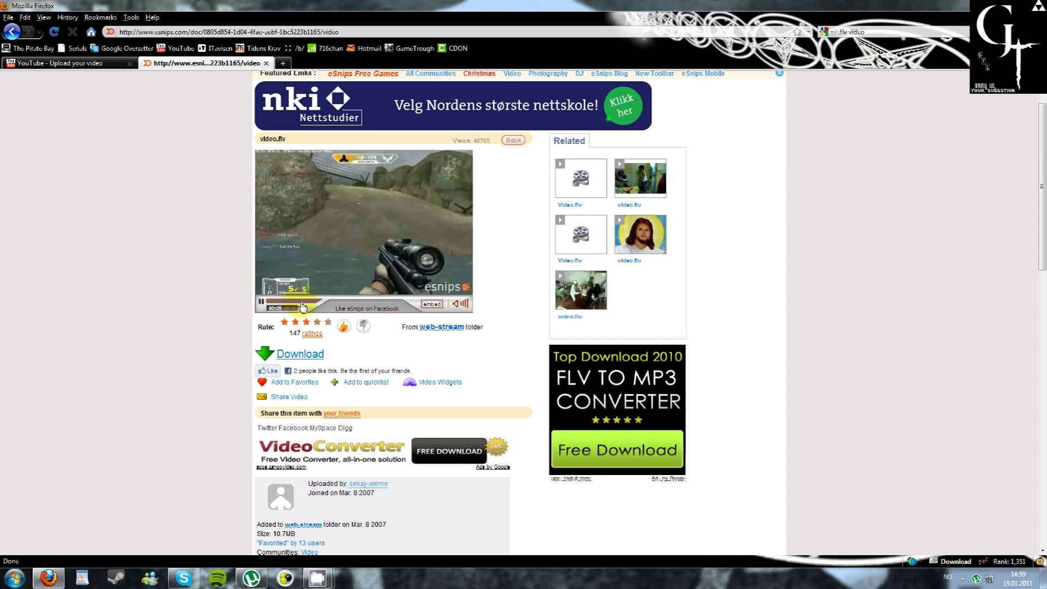
pyautogui.click(261, 301)
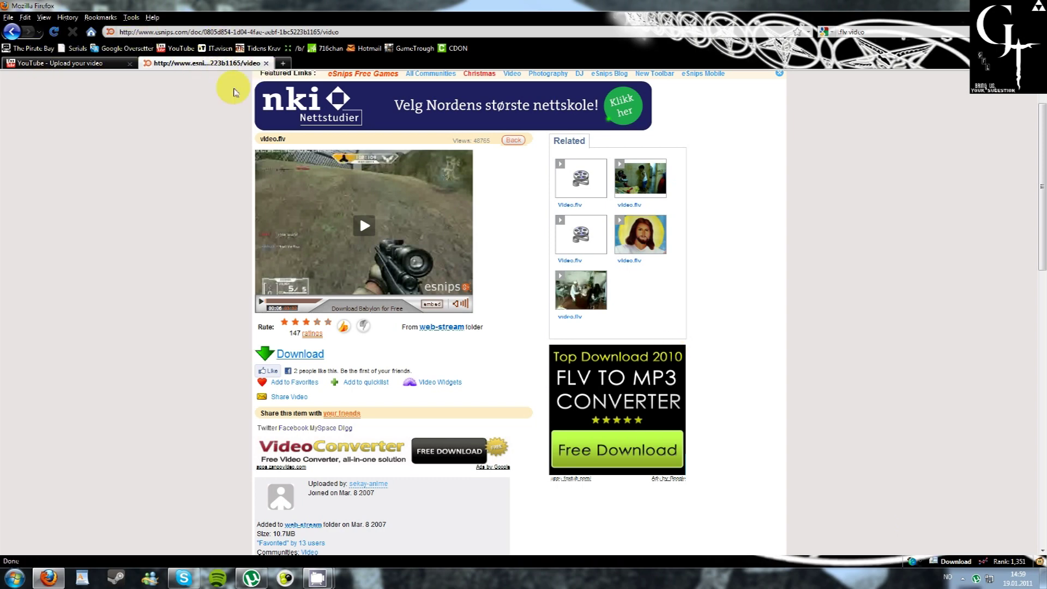
# - Cancel the video.flv download, clear the downloads list, and minimize Firefox
pyautogui.click(954, 563)
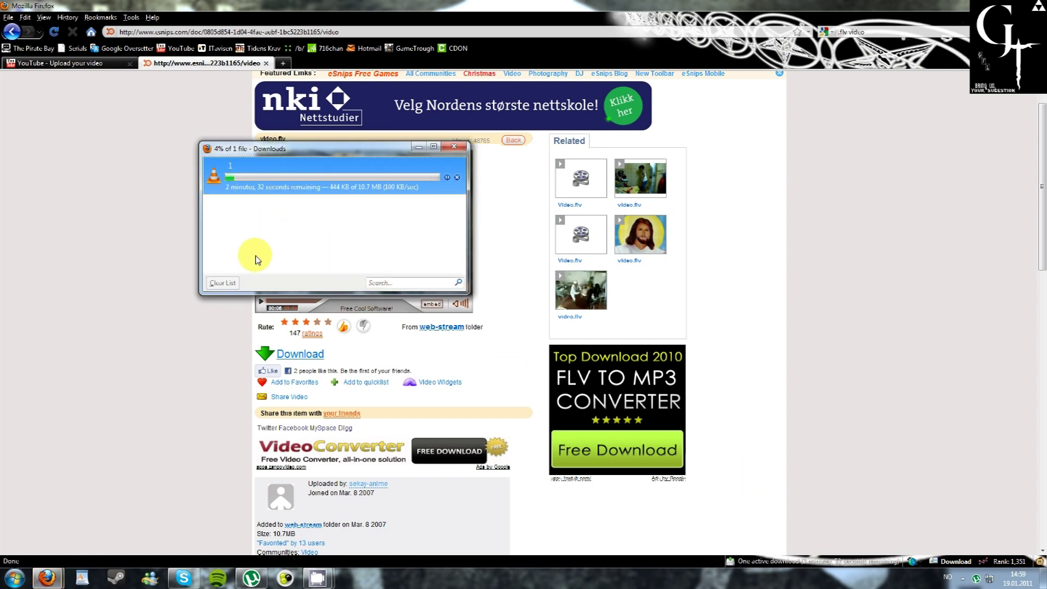
pyautogui.click(446, 177)
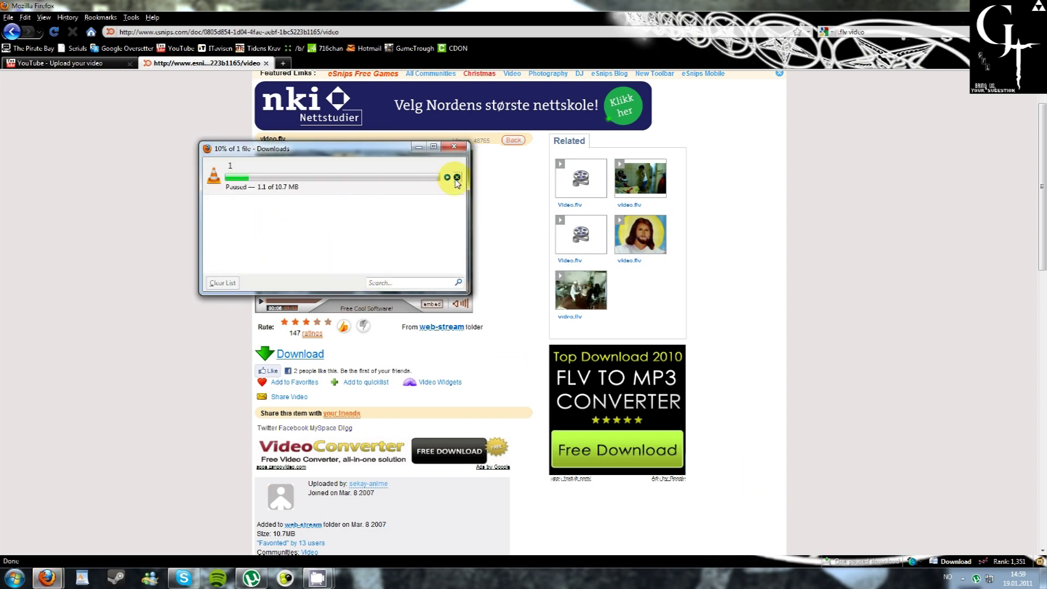
pyautogui.click(457, 177)
pyautogui.click(222, 282)
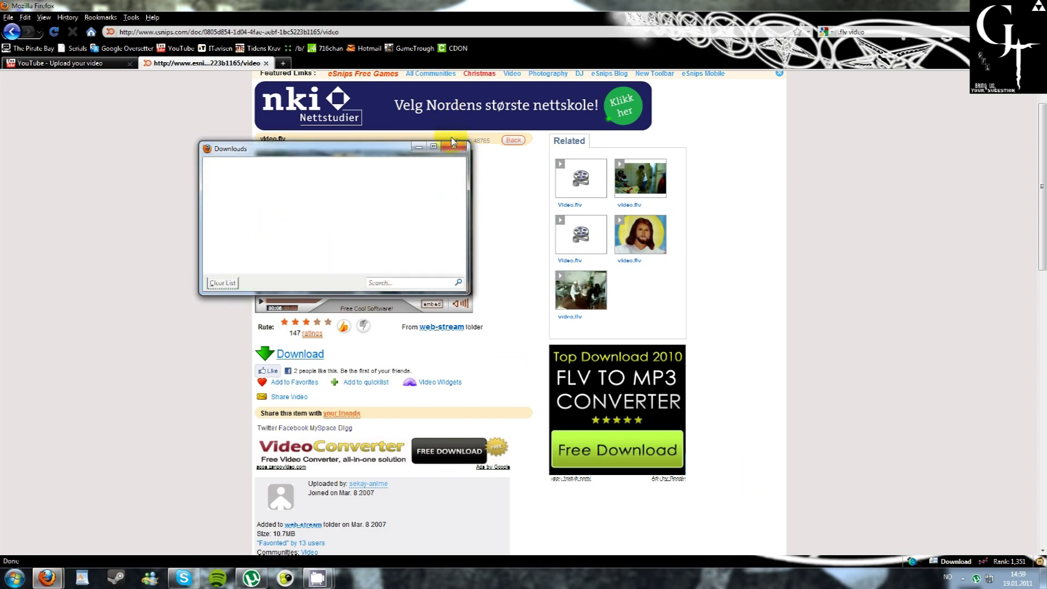
pyautogui.click(454, 146)
pyautogui.click(47, 578)
pyautogui.click(6, 222)
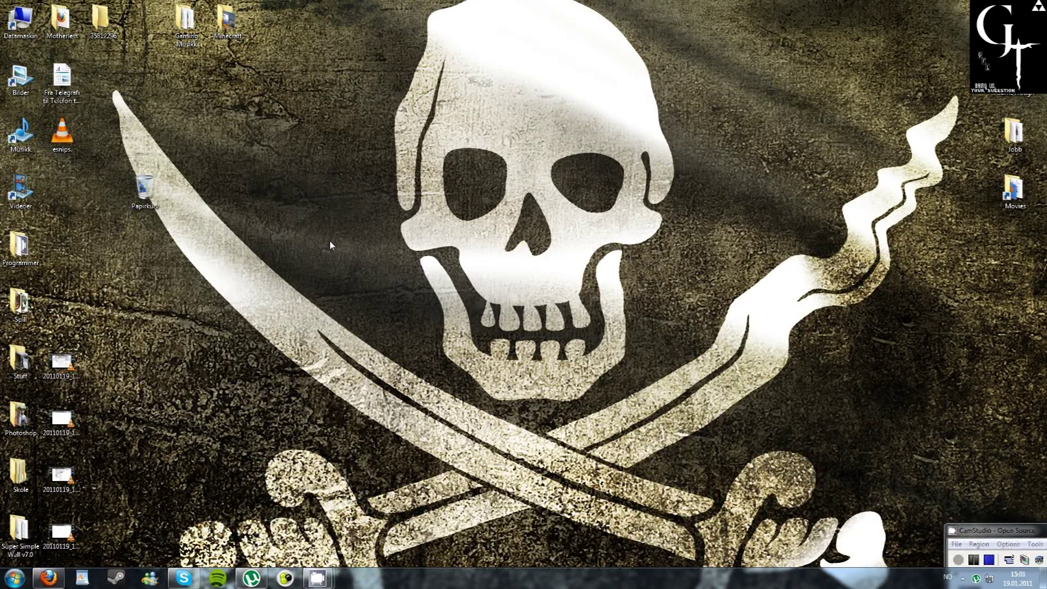
# - Open the Moyea FLV Editor Pro torrent's download folder from uTorrent
pyautogui.moveTo(74, 127); pyautogui.dragTo(48, 136)
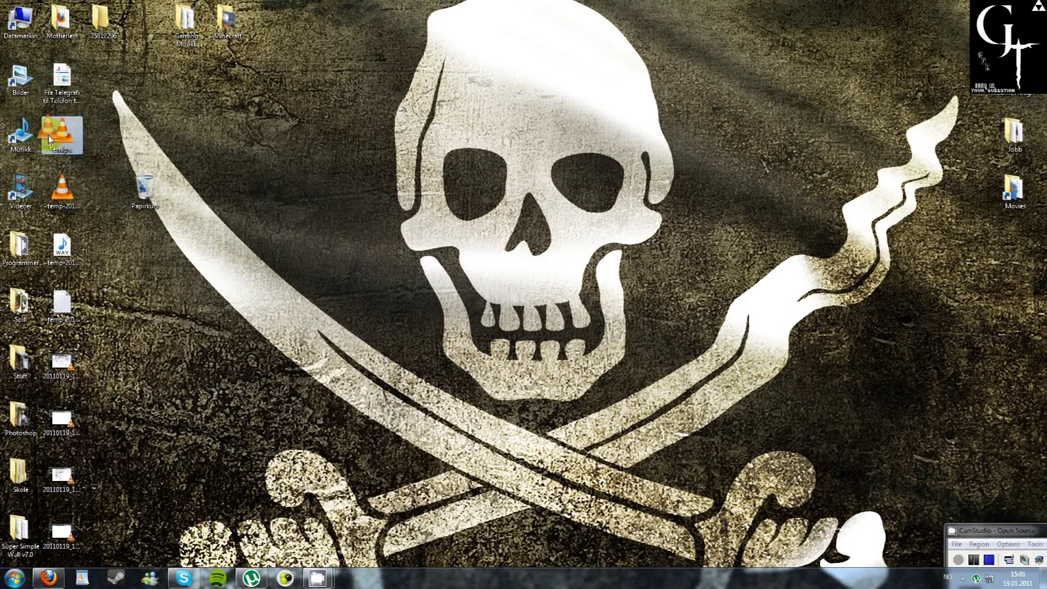
pyautogui.click(977, 579)
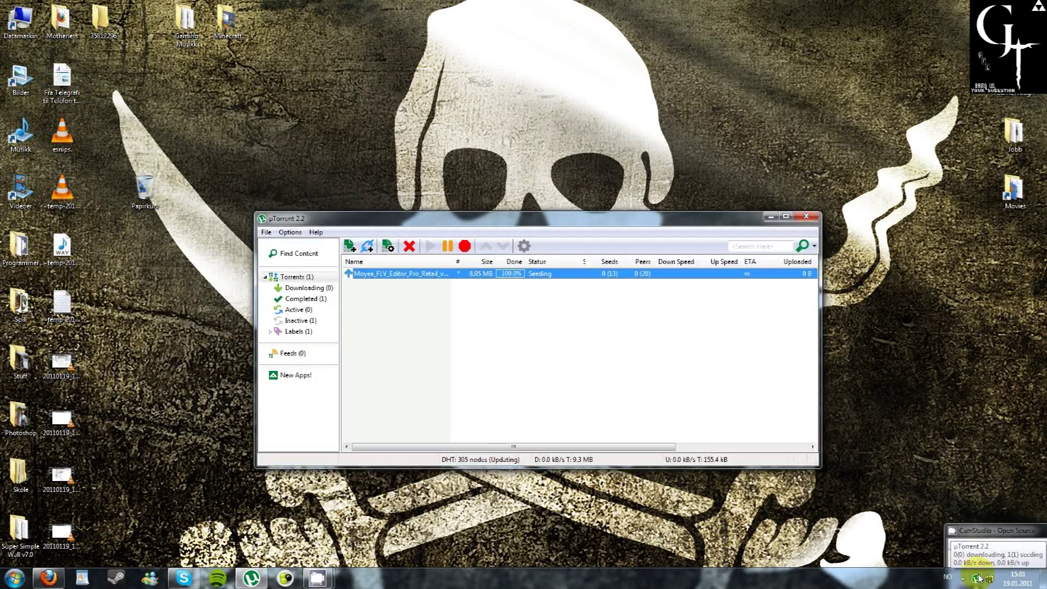
pyautogui.rightClick(450, 276)
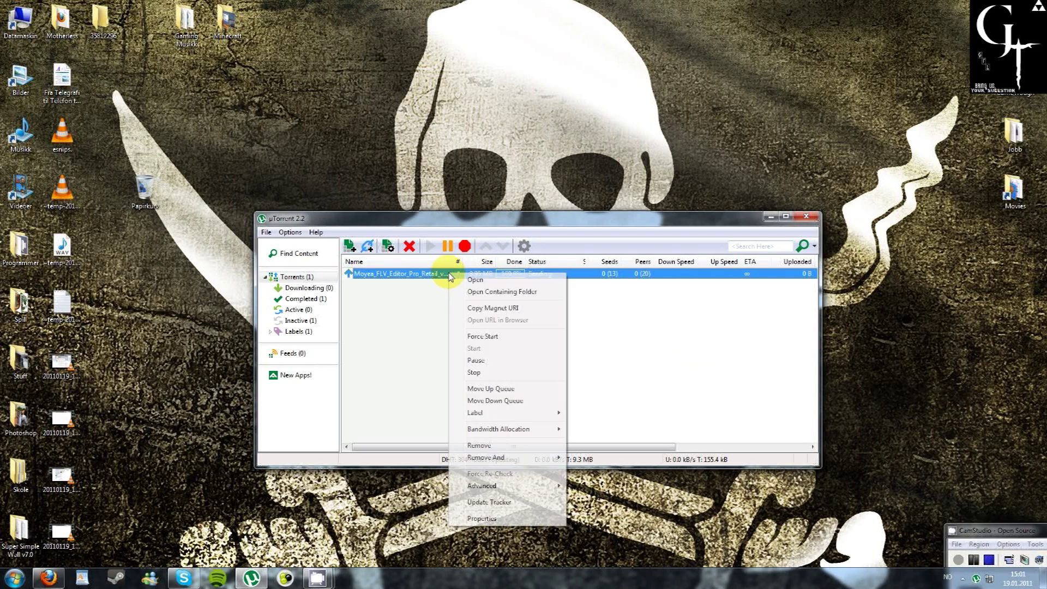
pyautogui.click(479, 293)
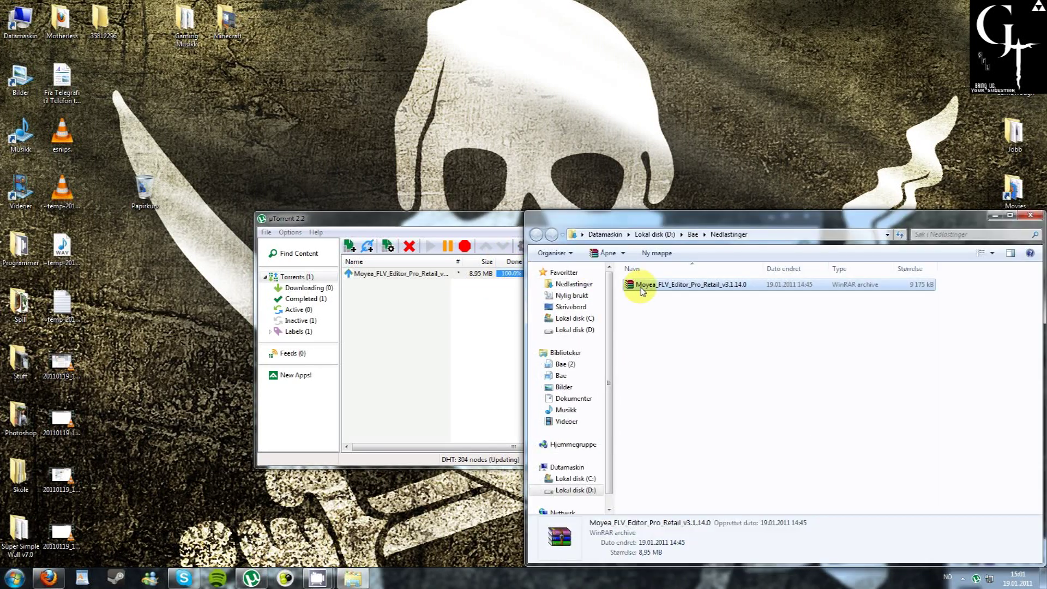
# - Extract the Moyea FLV Editor folder from the downloaded archive to the desktop with WinRAR
pyautogui.doubleClick(641, 288)
pyautogui.doubleClick(276, 304)
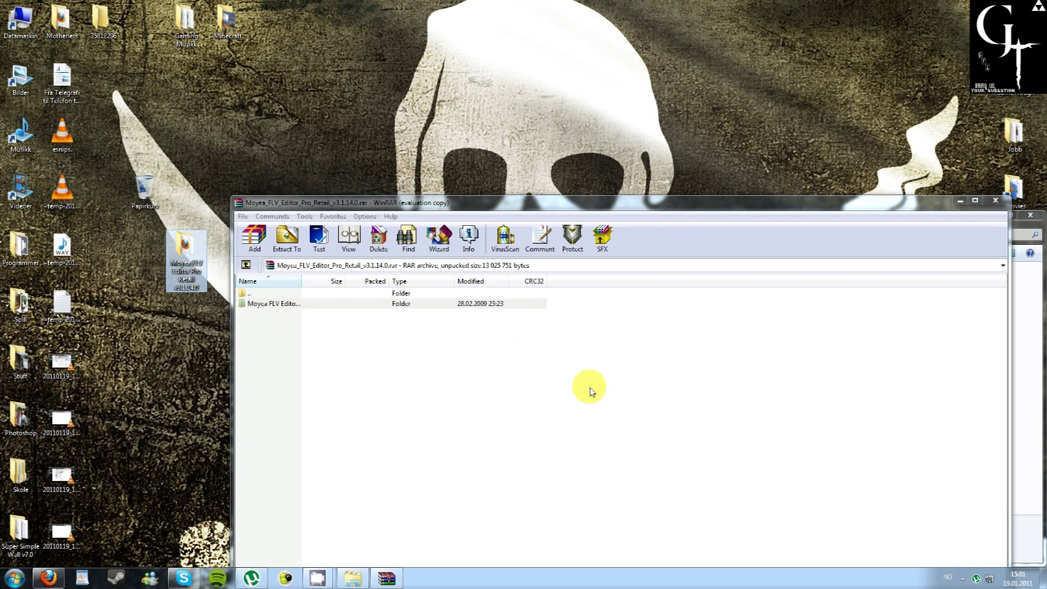
pyautogui.hotkey('alt', 'F4')
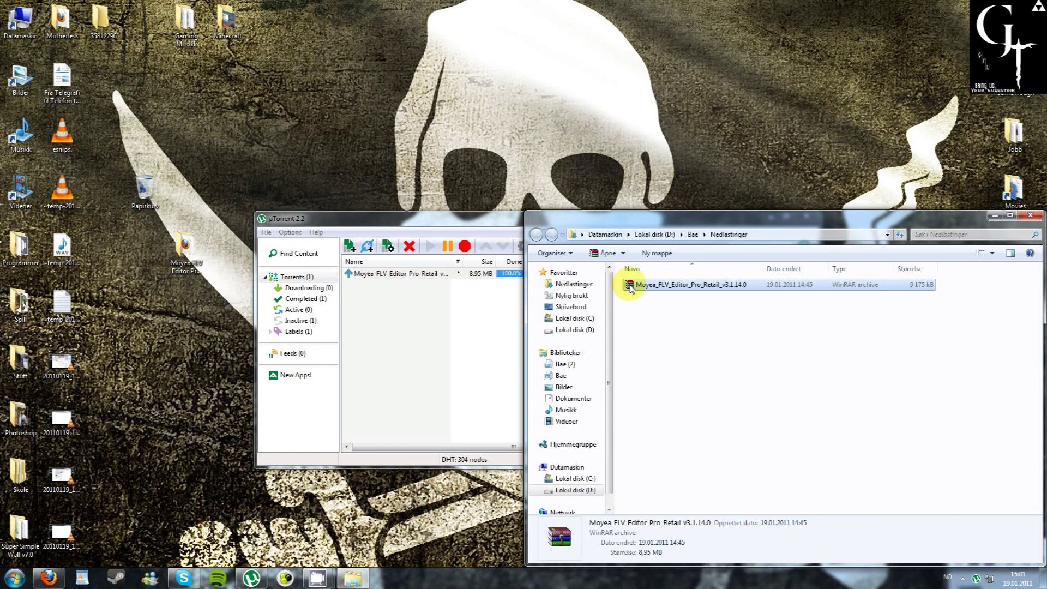
# - Delete the downloaded .rar archive and remove the finished torrent from uTorrent
pyautogui.press('Delete')
pyautogui.press('Return')
pyautogui.hotkey('alt', 'F4')
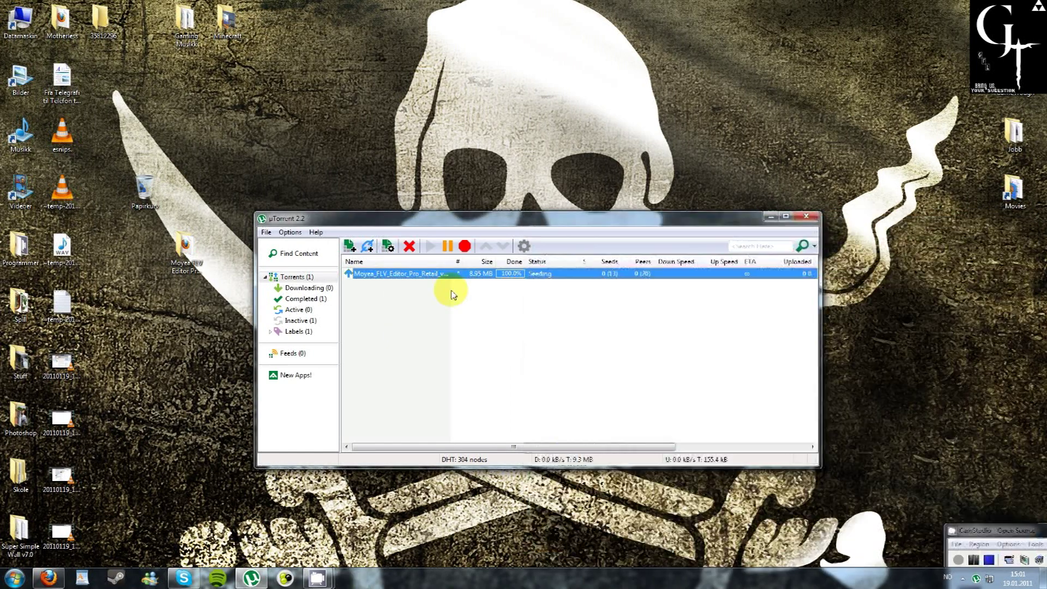
pyautogui.press('Delete')
# - Exit uTorrent completely from the system tray
pyautogui.hotkey('alt', 'F4')
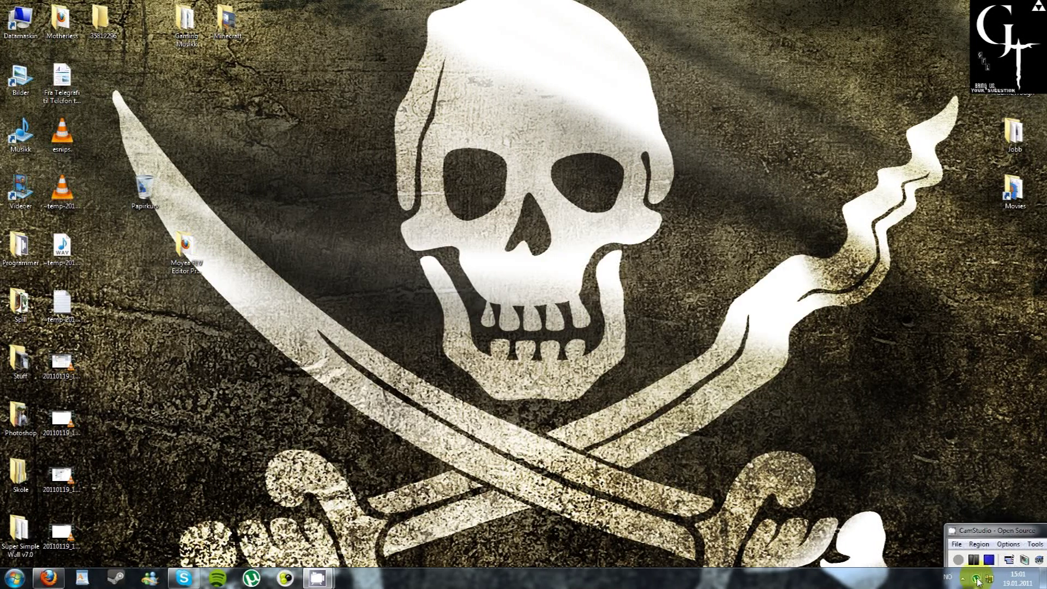
pyautogui.rightClick(976, 578)
pyautogui.click(979, 573)
# - Browse the Setup and Crack subfolders of the extracted Moyea folder
pyautogui.doubleClick(187, 248)
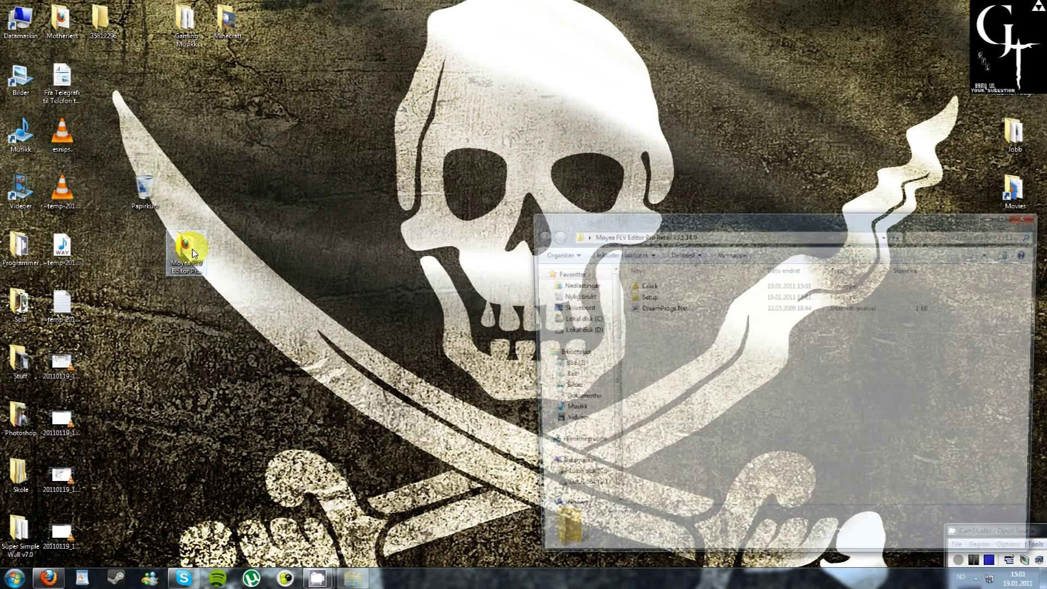
pyautogui.doubleClick(642, 295)
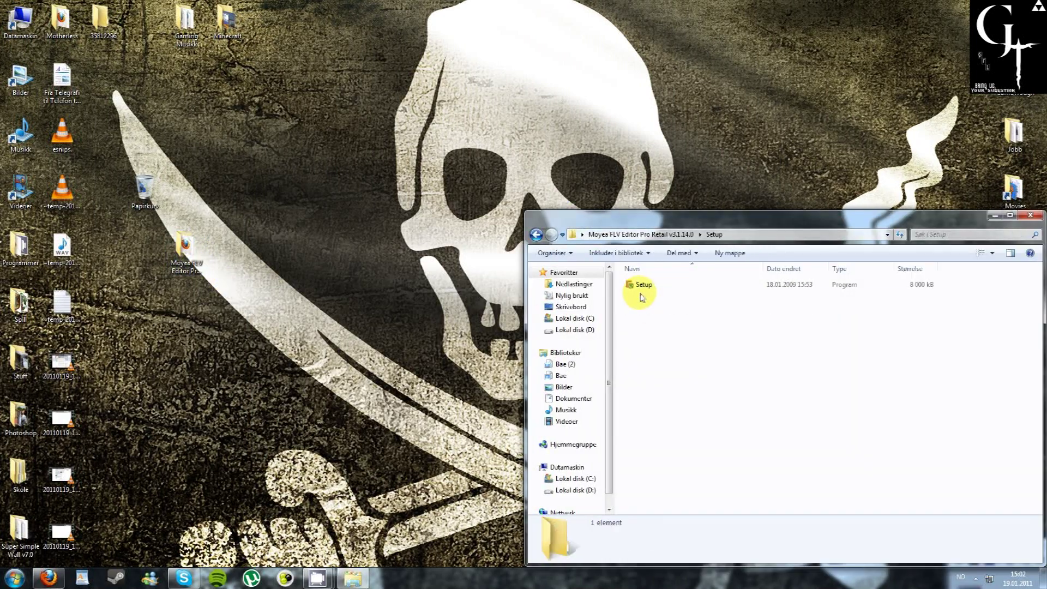
pyautogui.click(642, 288)
pyautogui.press('BackSpace')
pyautogui.doubleClick(639, 285)
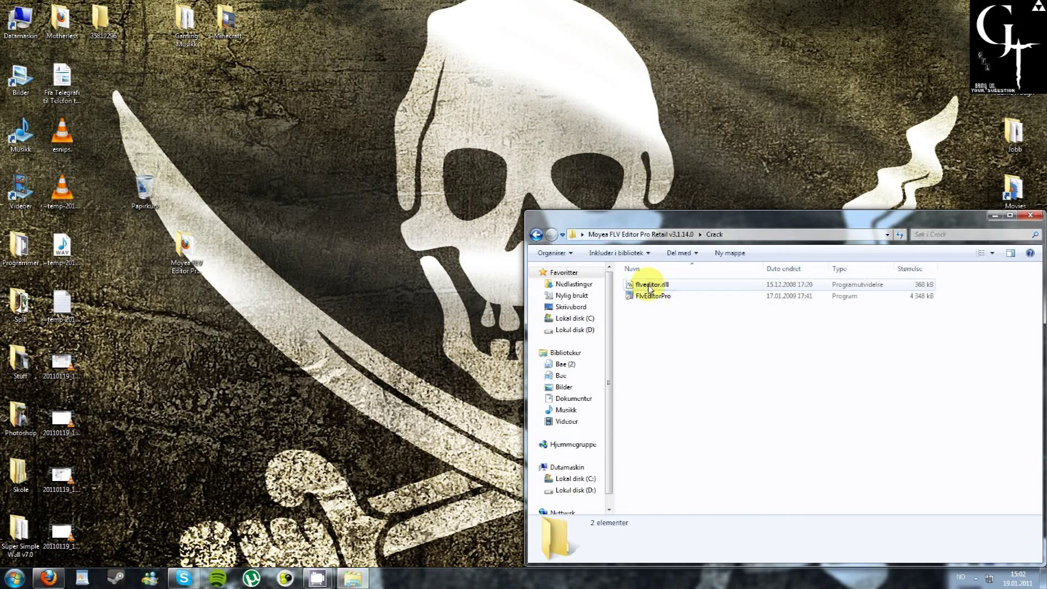
pyautogui.click(654, 295)
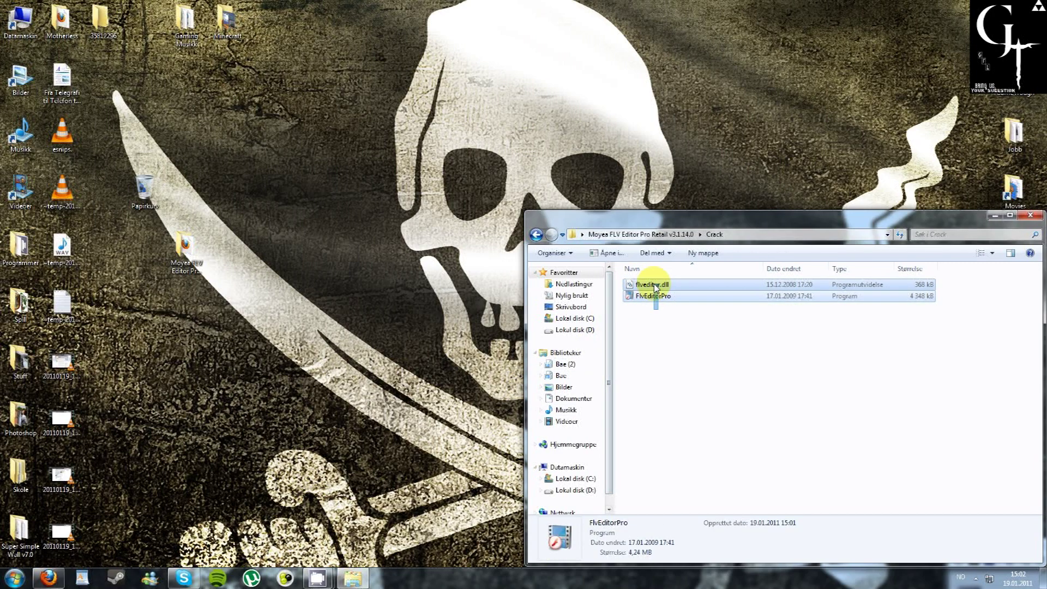
pyautogui.click(654, 348)
pyautogui.hotkey('alt', 'F4')
# - Permanently delete the Moyea folder from the desktop
pyautogui.click(203, 246)
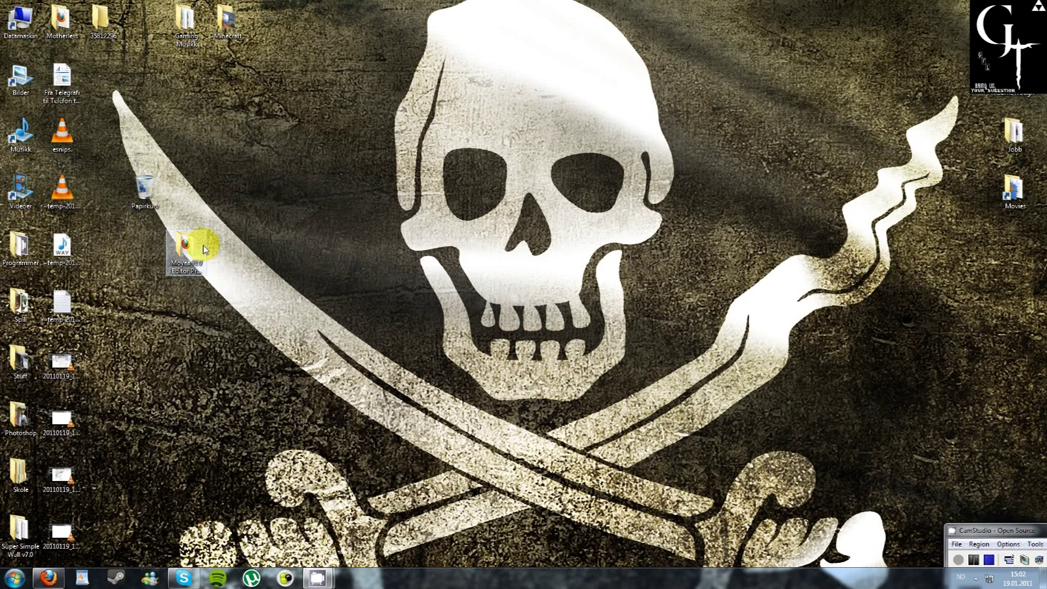
pyautogui.hotkey('shift', 'Delete')
pyautogui.press('Return')
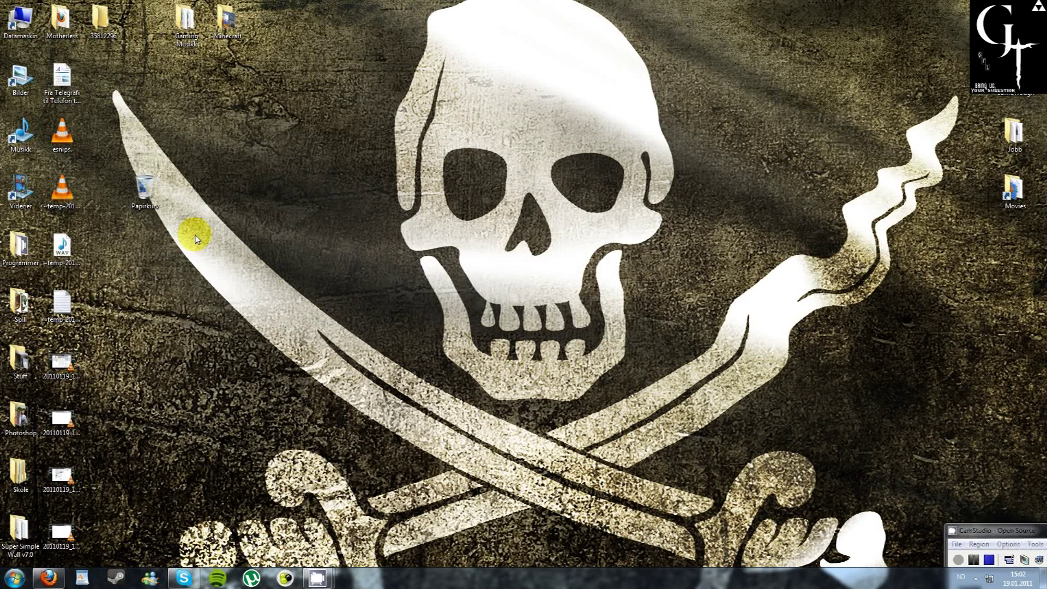
# - Launch FLV Editor Pro from its shortcut in the Programmer folder
pyautogui.doubleClick(22, 248)
pyautogui.click(450, 354)
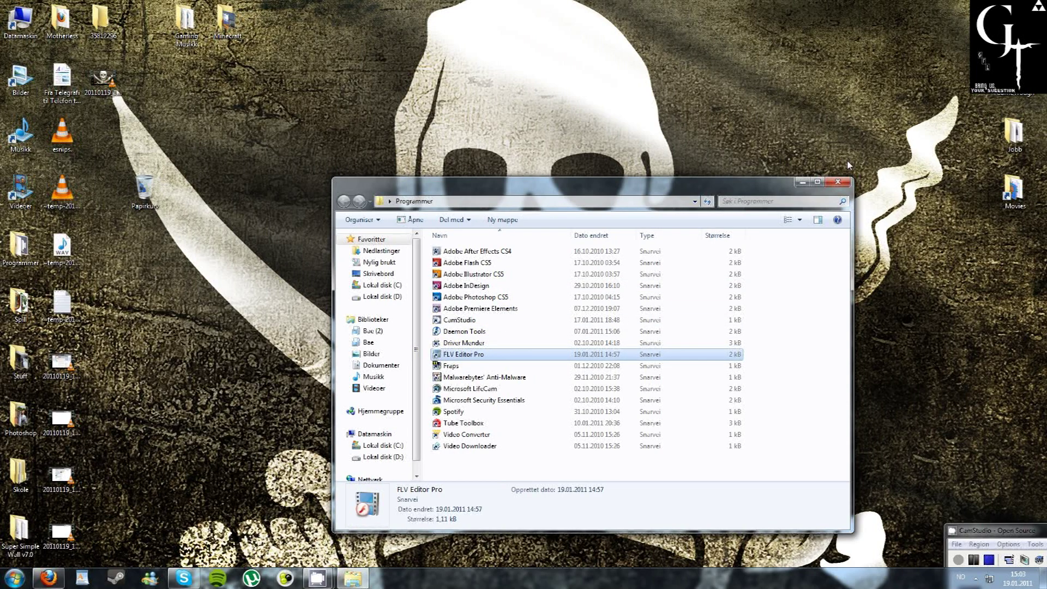
pyautogui.click(838, 182)
pyautogui.click(418, 200)
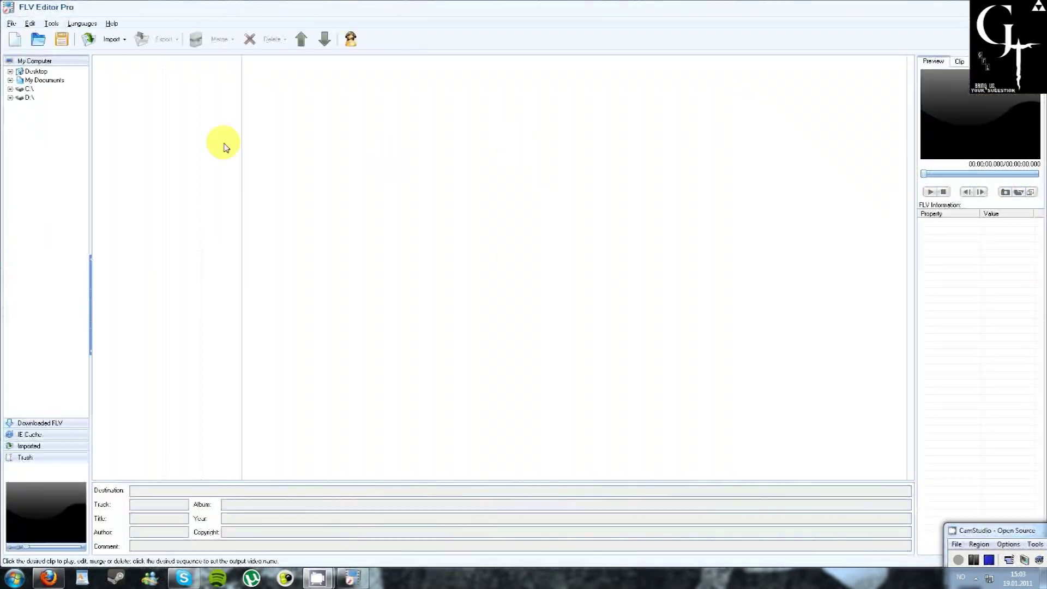
# - Import esnips.flv through Import FLV and preview it as Sequence 00
pyautogui.click(100, 43)
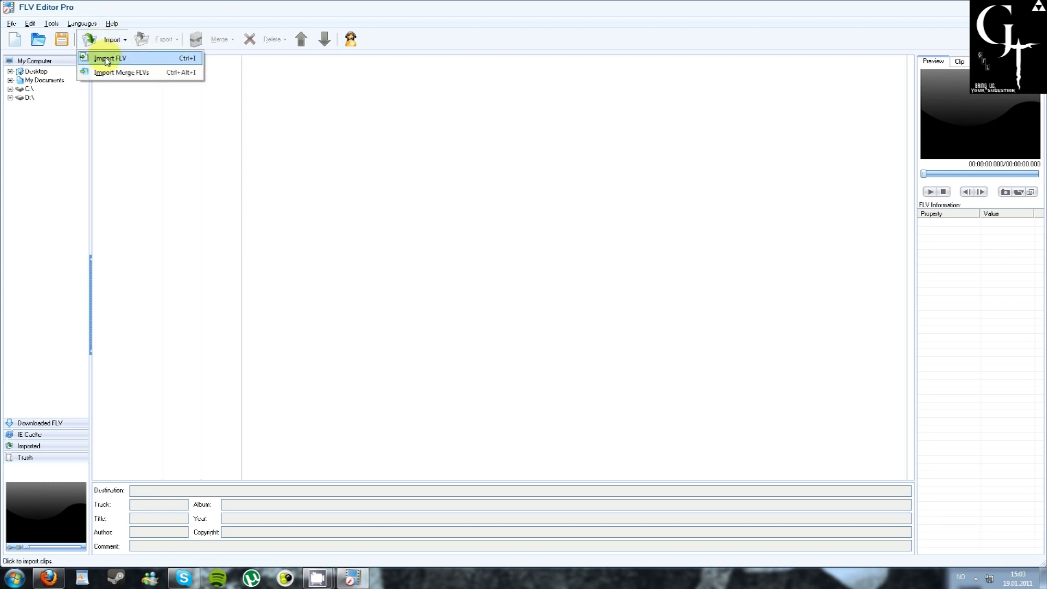
pyautogui.click(109, 58)
pyautogui.scroll(-10, 496, 250)
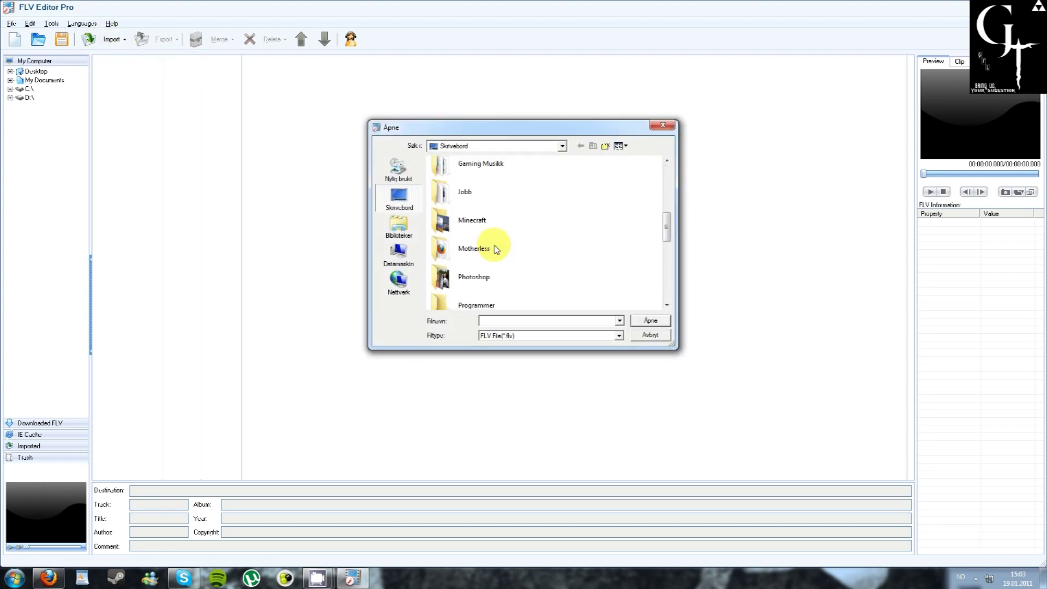
pyautogui.click(485, 213)
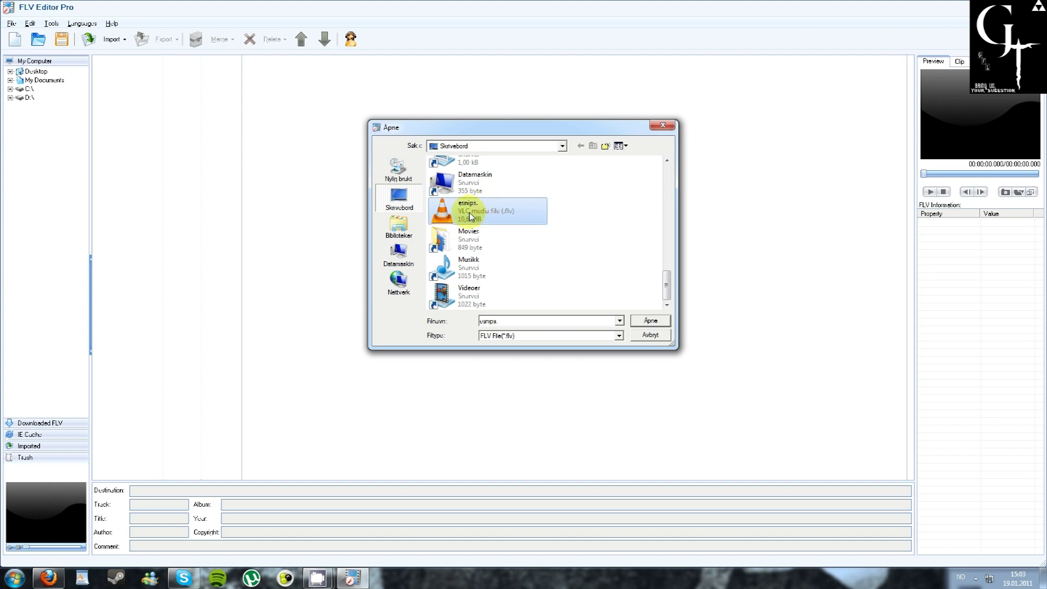
pyautogui.doubleClick(470, 216)
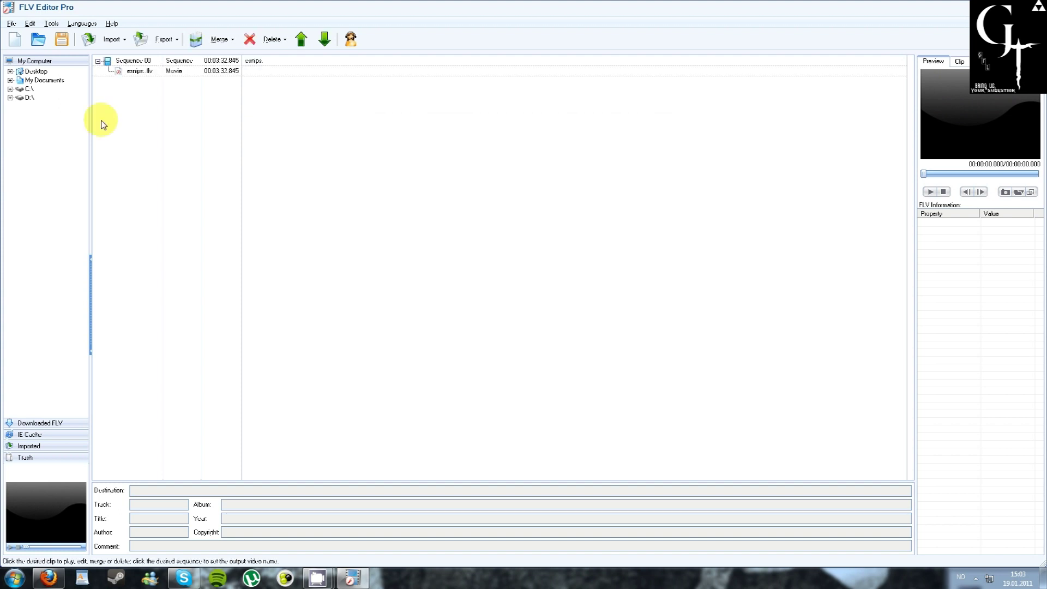
pyautogui.click(148, 73)
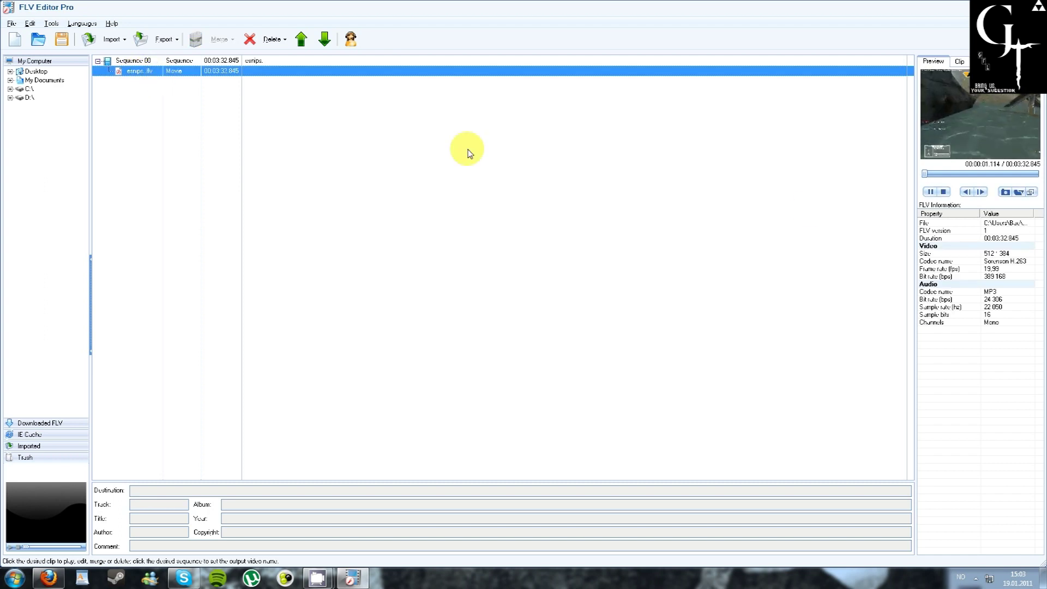
# - Pause the preview and set up an MPEG-1 export to the Desktop folder
pyautogui.click(930, 192)
pyautogui.click(164, 38)
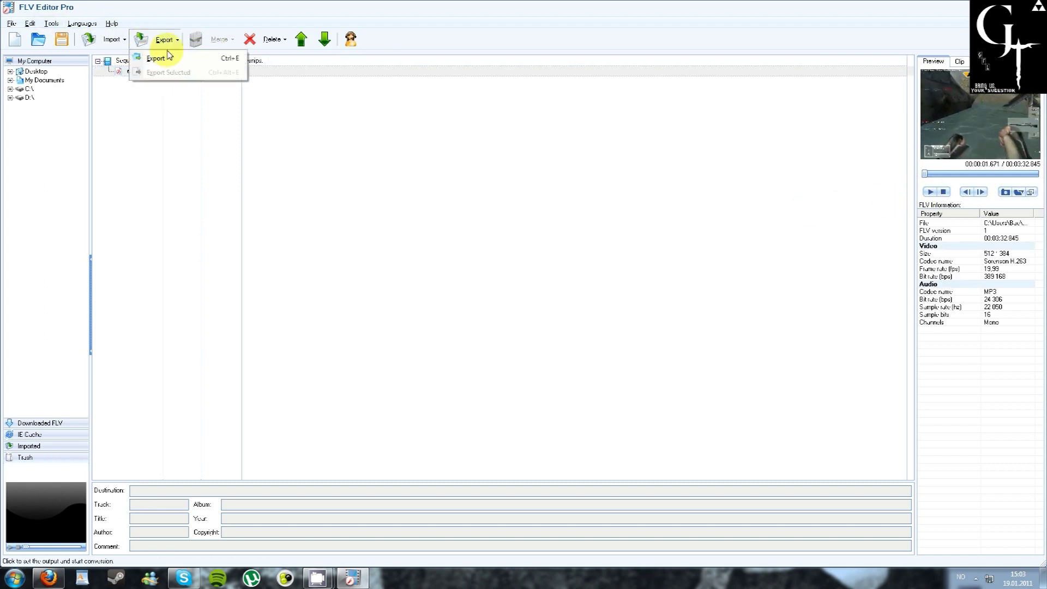
pyautogui.click(152, 63)
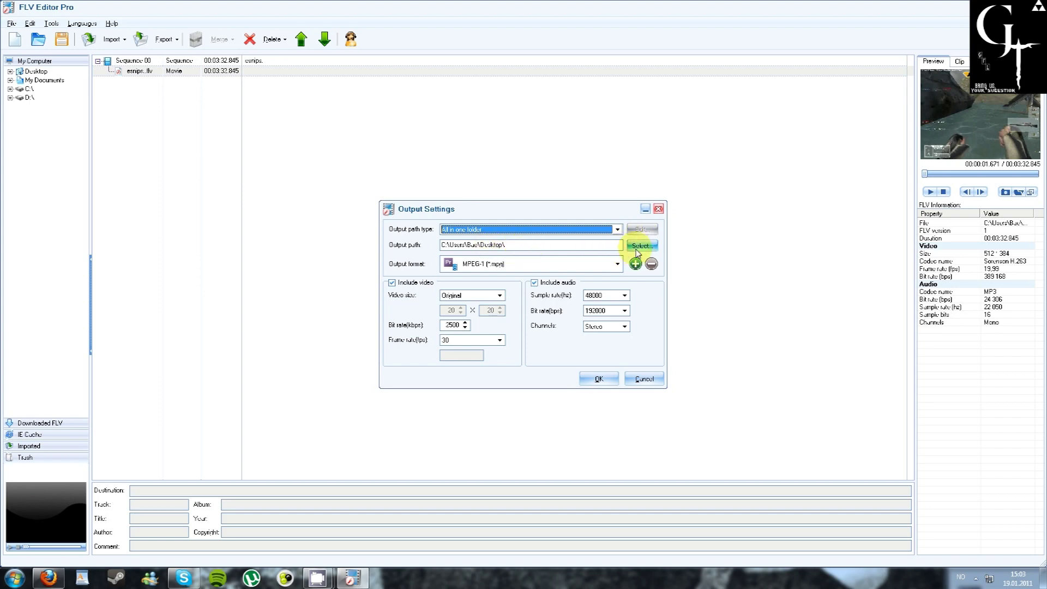
pyautogui.click(642, 246)
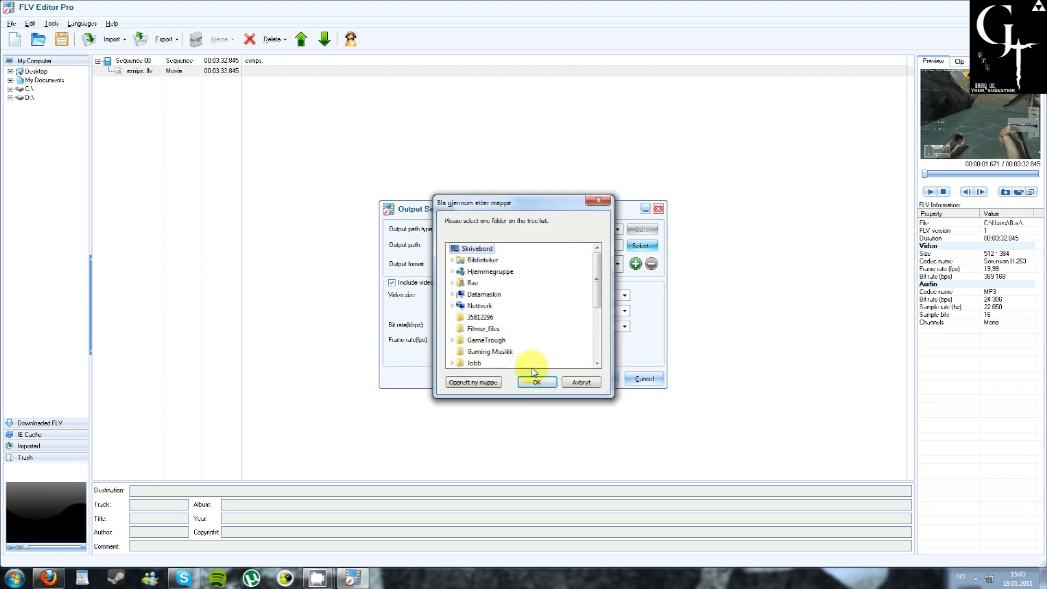
pyautogui.click(537, 382)
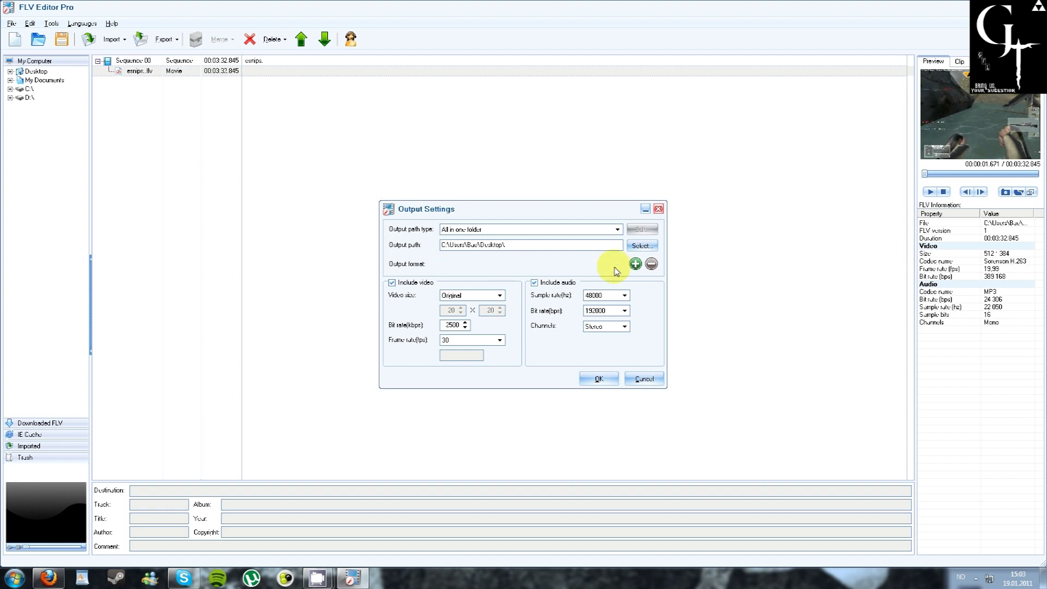
pyautogui.click(605, 264)
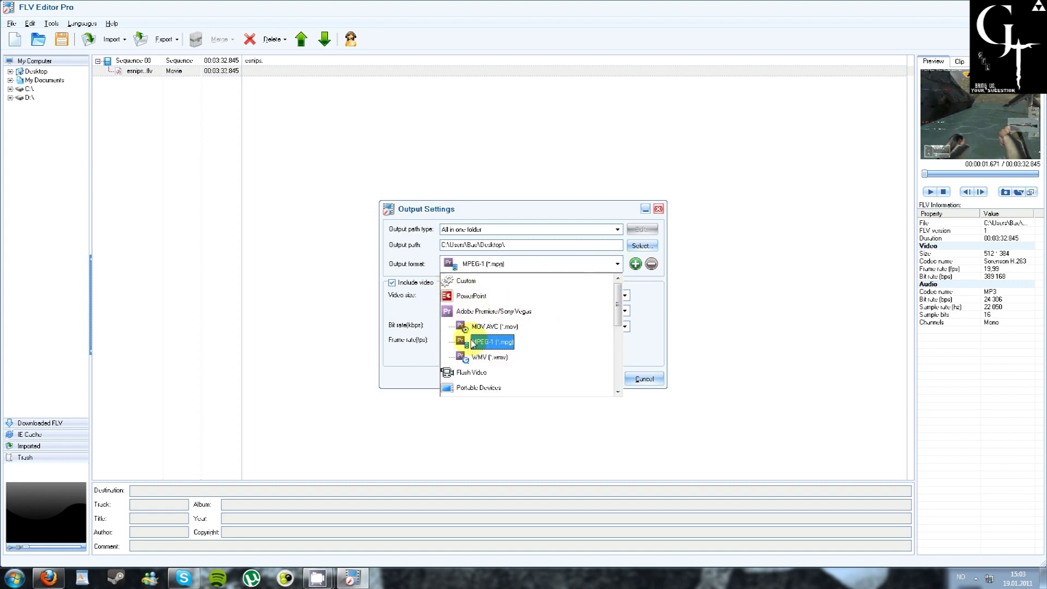
pyautogui.click(489, 344)
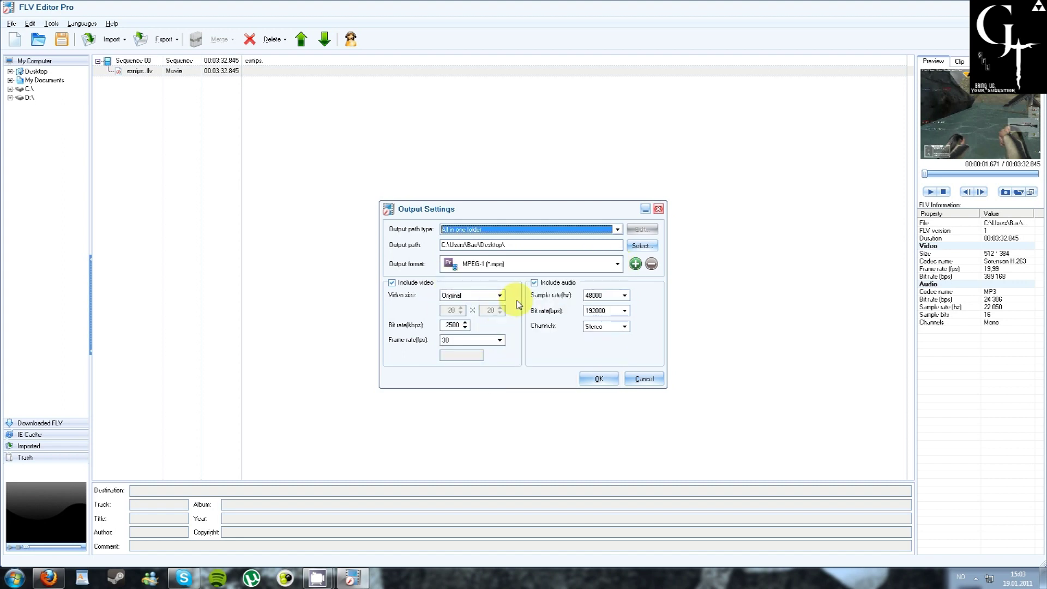
# - Set the video size to 1920x1080 at 30 fps, then run the conversion
pyautogui.click(500, 295)
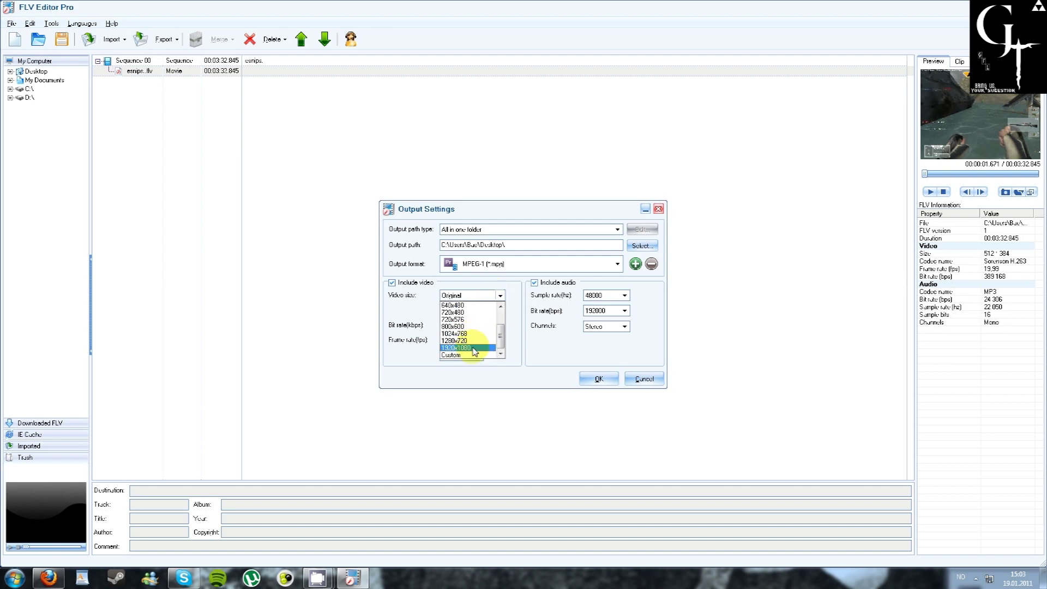
pyautogui.click(473, 349)
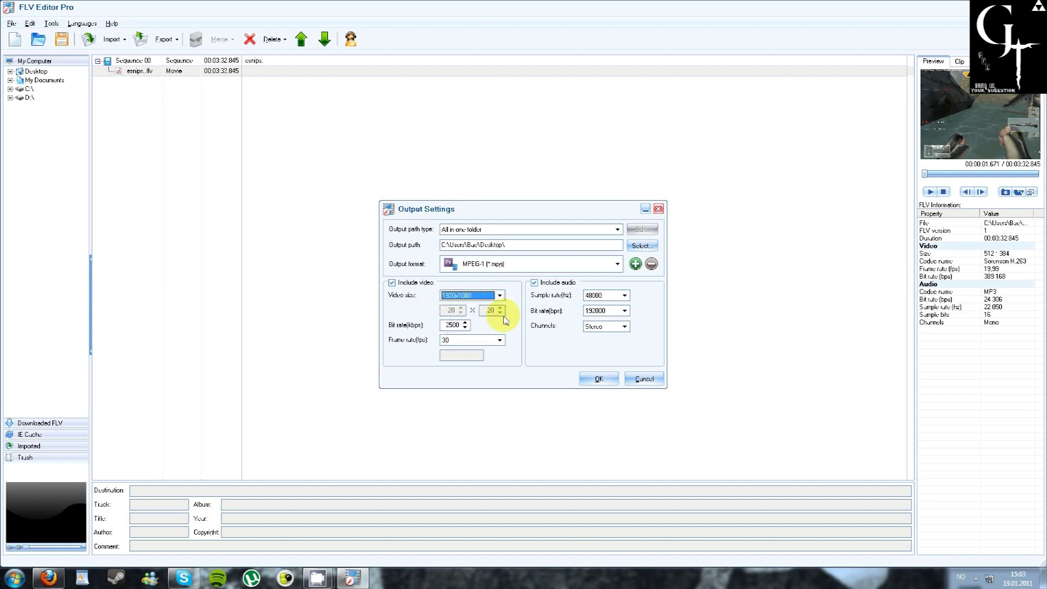
pyautogui.click(485, 342)
pyautogui.click(485, 341)
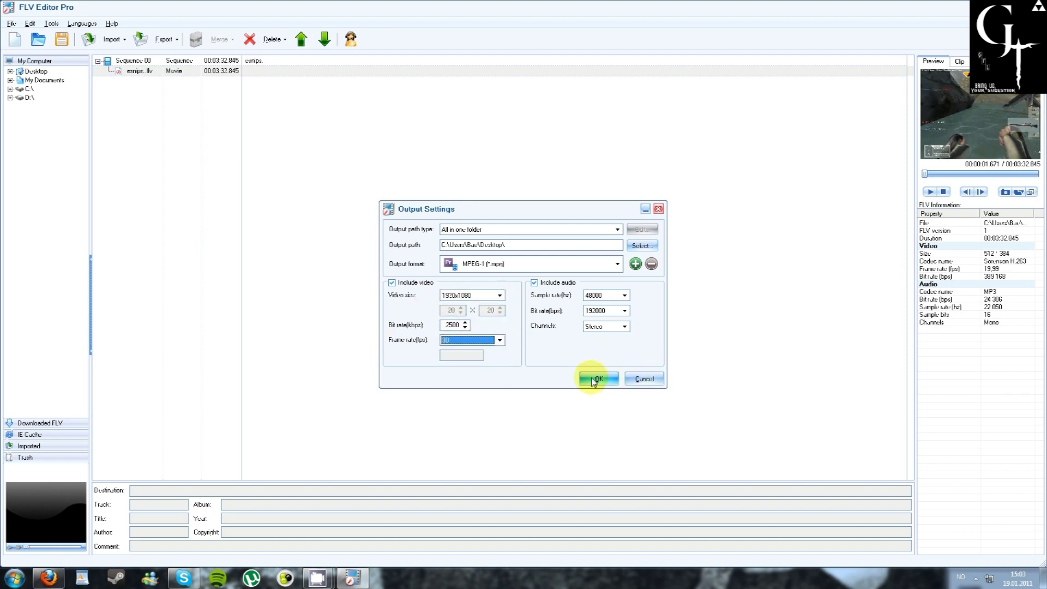
pyautogui.click(593, 380)
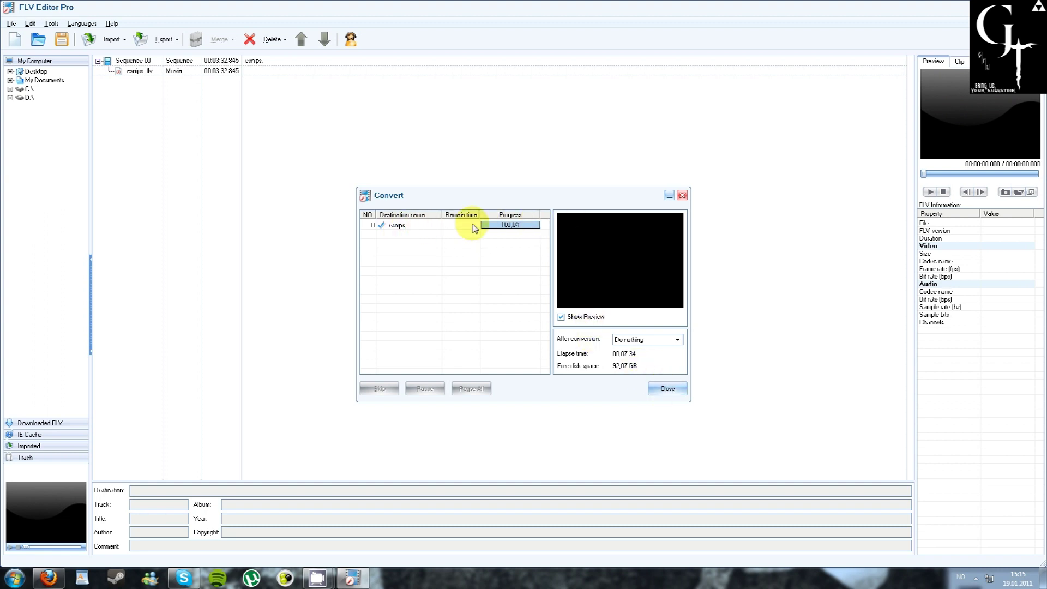
pyautogui.click(667, 388)
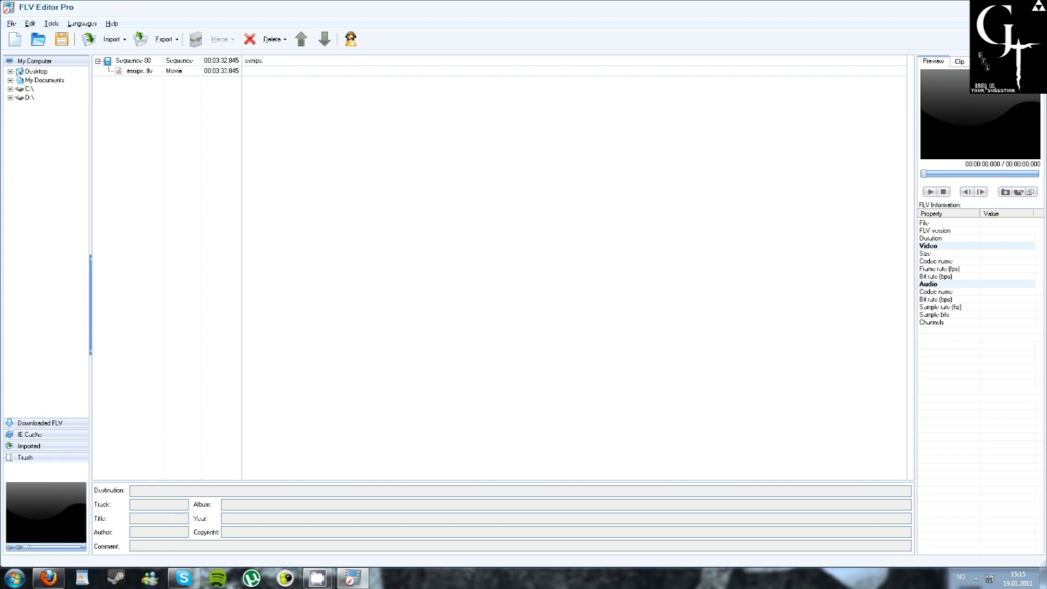
# - Quit FLV Editor Pro unsaved, center the esnips video on the desktop, and review its Egenskaper properties
pyautogui.click(572, 346)
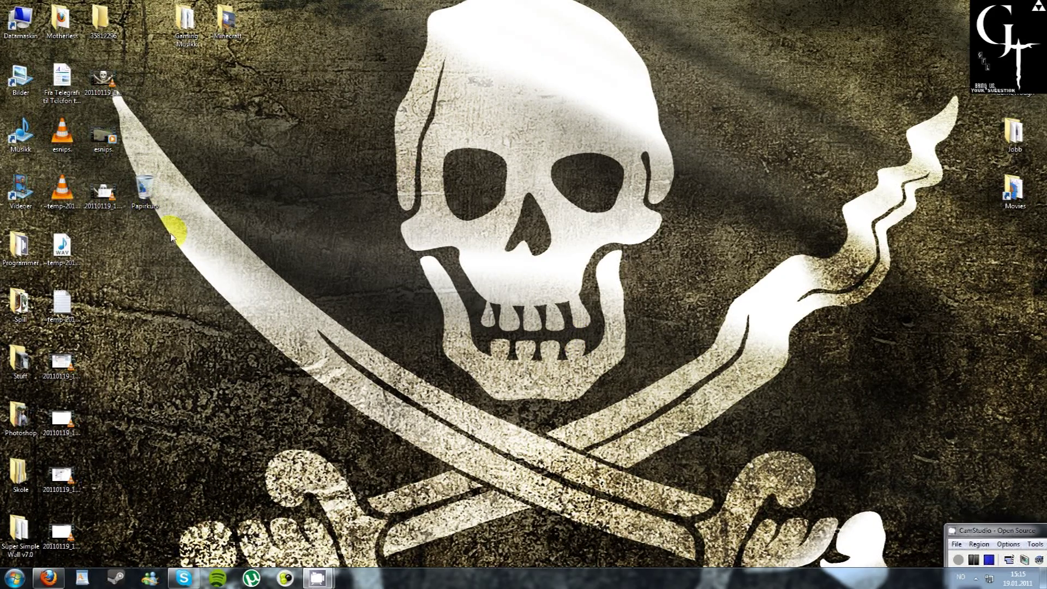
pyautogui.moveTo(104, 133); pyautogui.dragTo(365, 140)
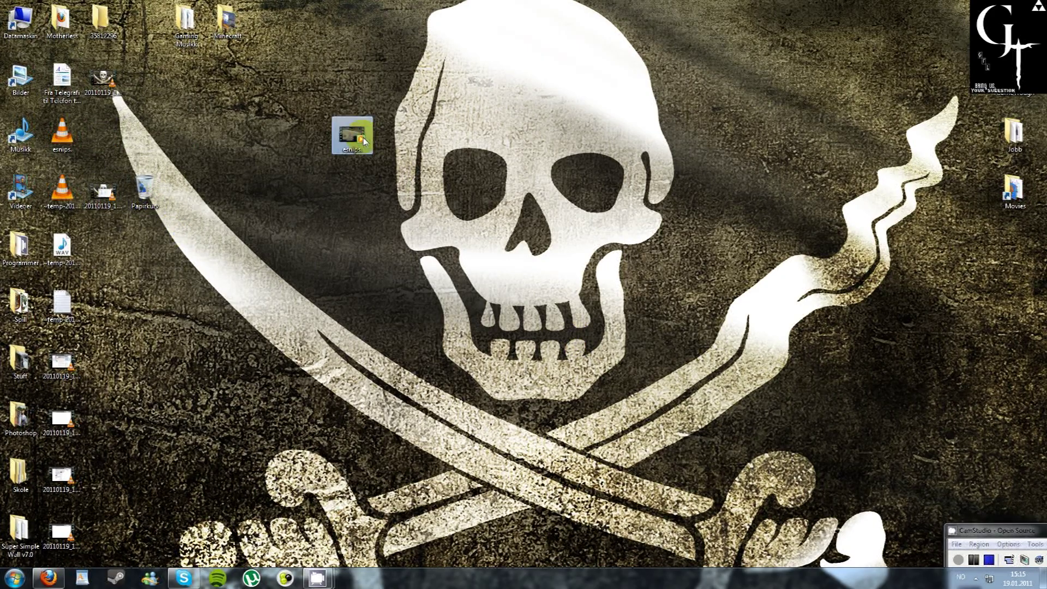
pyautogui.rightClick(364, 139)
pyautogui.click(399, 351)
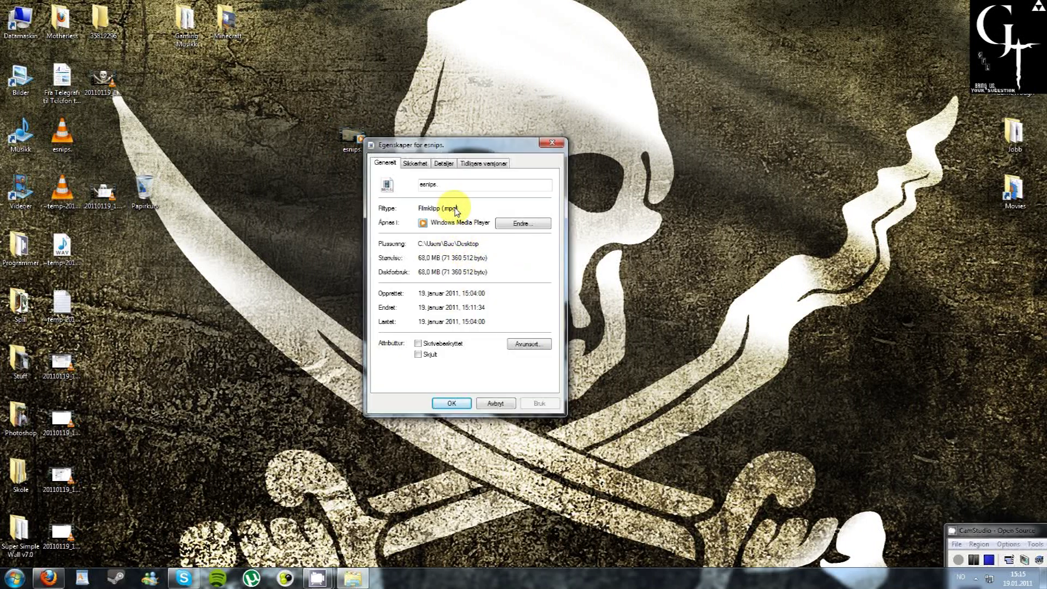
pyautogui.press('Escape')
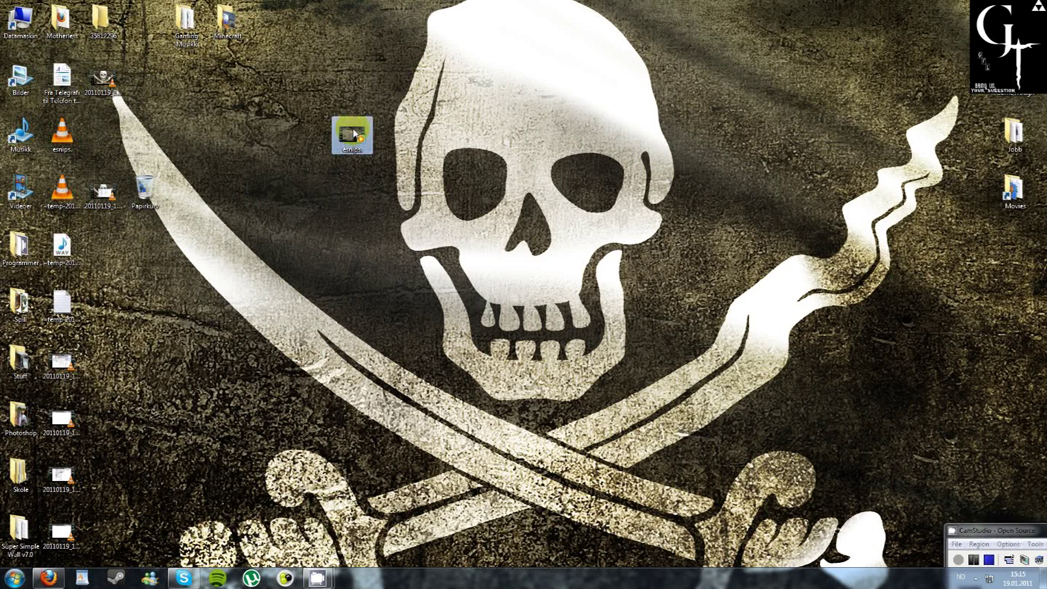
pyautogui.click(13, 240)
# - Launch Adobe Premiere Elements from the Programmer folder and create the default 'My Project' past the warning
pyautogui.doubleClick(13, 240)
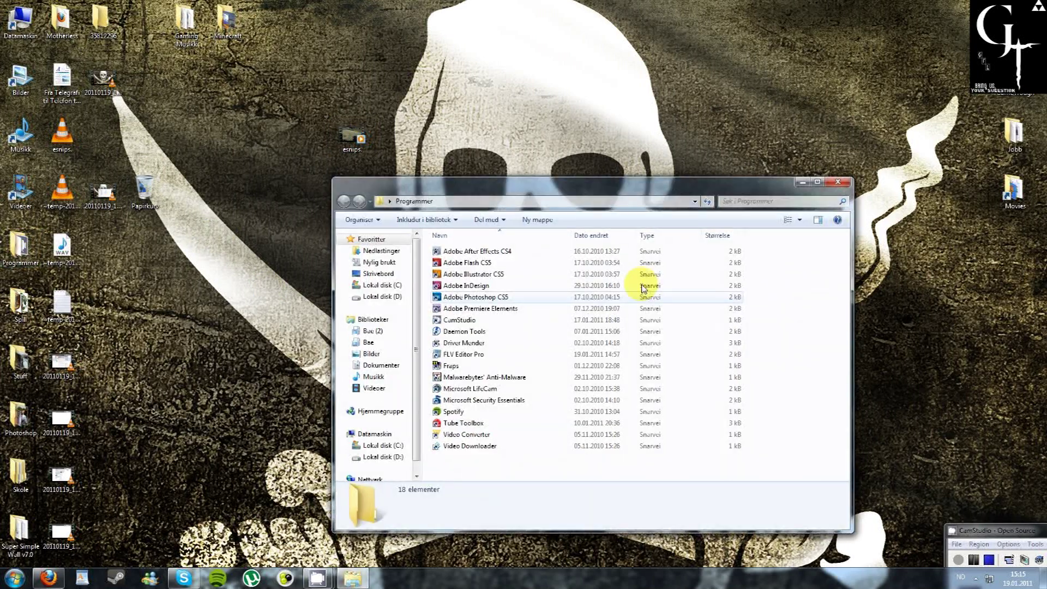
pyautogui.click(646, 308)
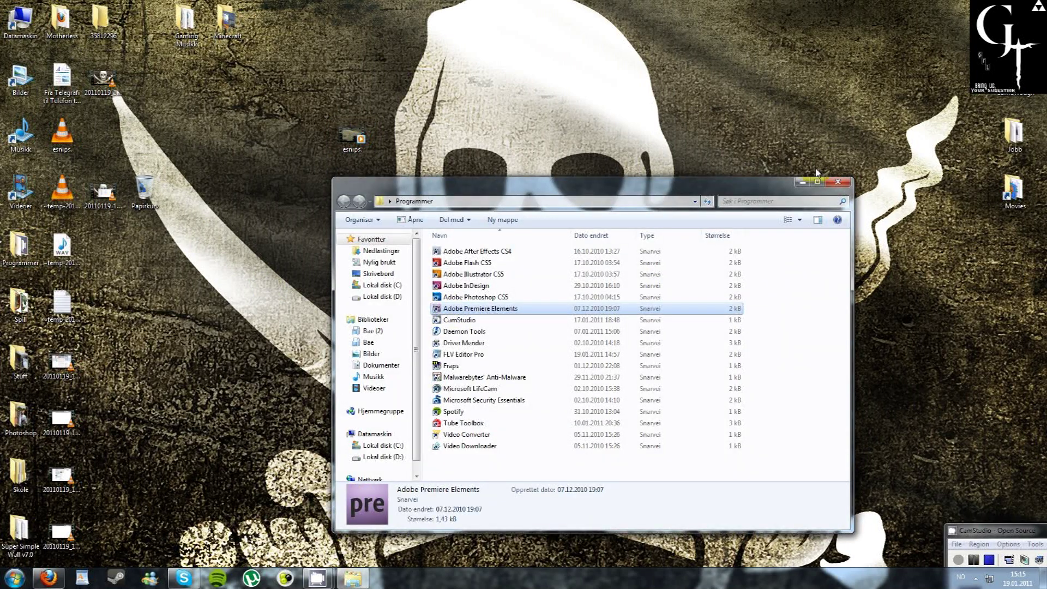
pyautogui.click(837, 182)
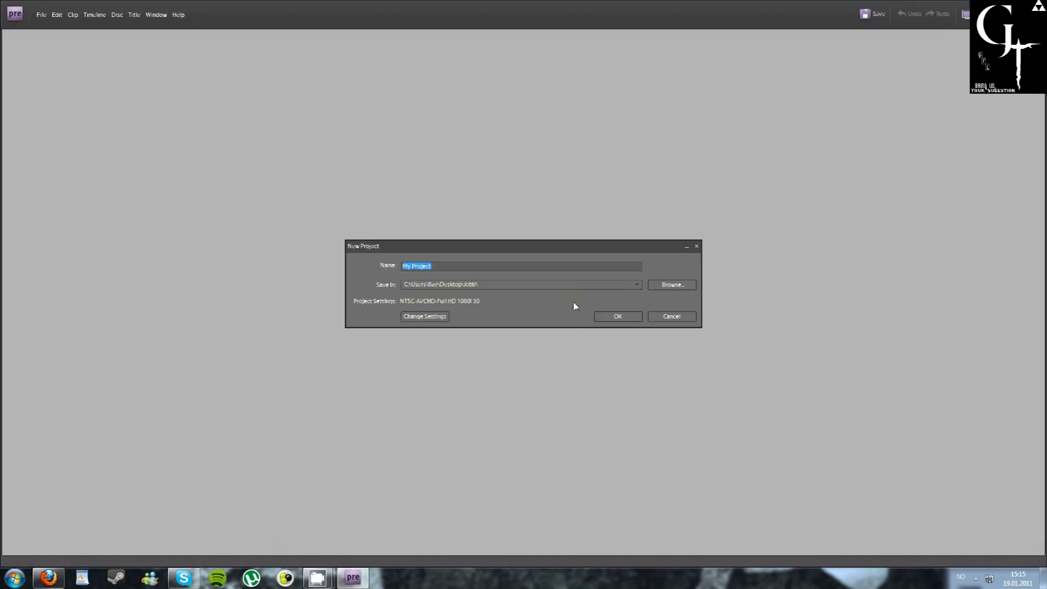
pyautogui.click(617, 317)
pyautogui.click(597, 308)
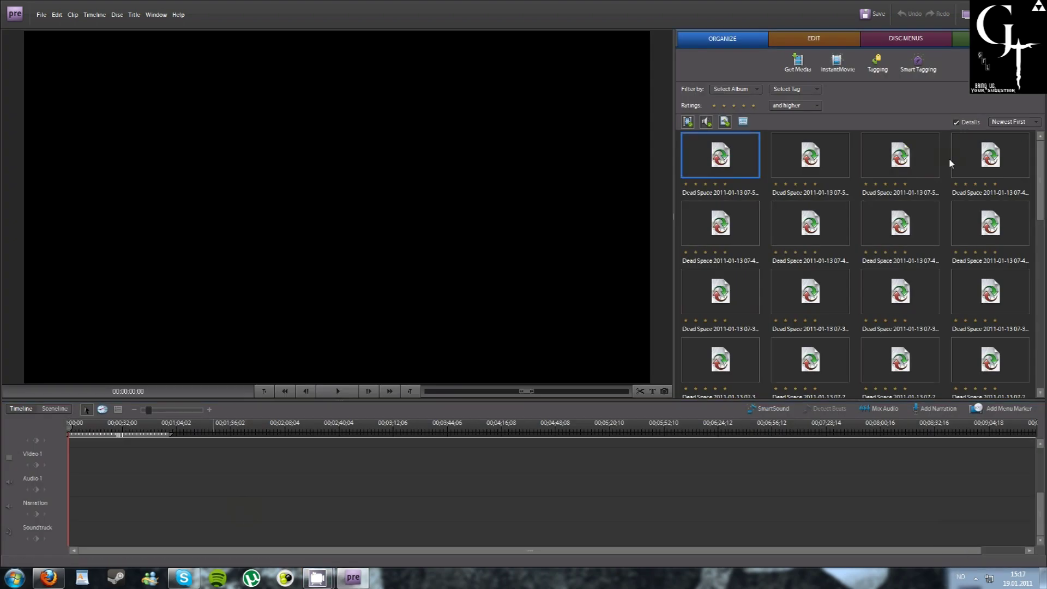
# - Try importing the esnips .flv file through Get Media and dismiss the unsupported-format failure
pyautogui.moveTo(1037, 159); pyautogui.dragTo(1037, 328)
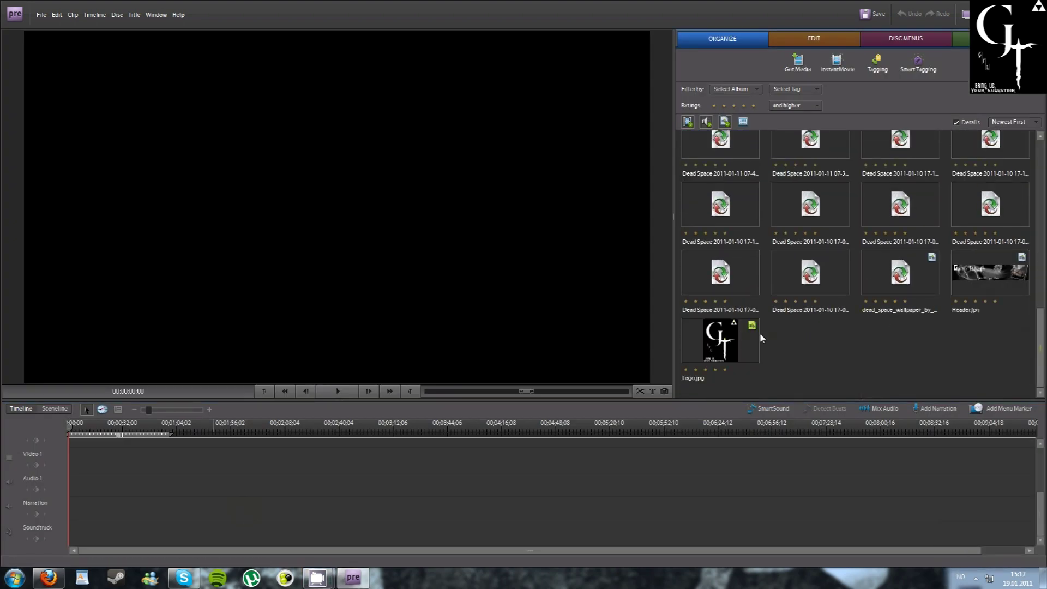
pyautogui.hotkey('ctrl', 'a')
pyautogui.click(797, 61)
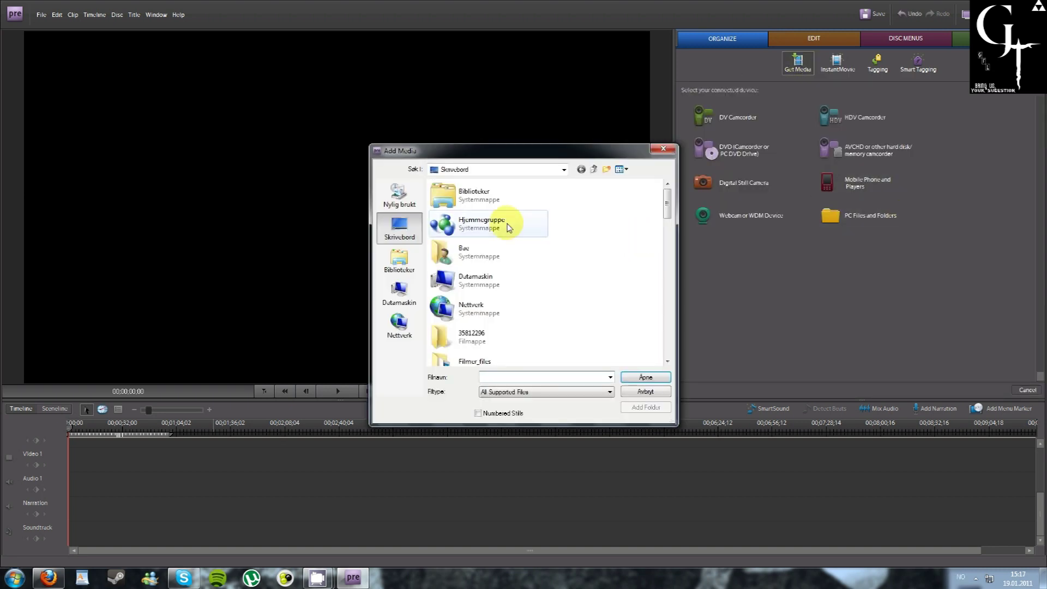
pyautogui.scroll(-5, 498, 250)
pyautogui.scroll(-8, 510, 268)
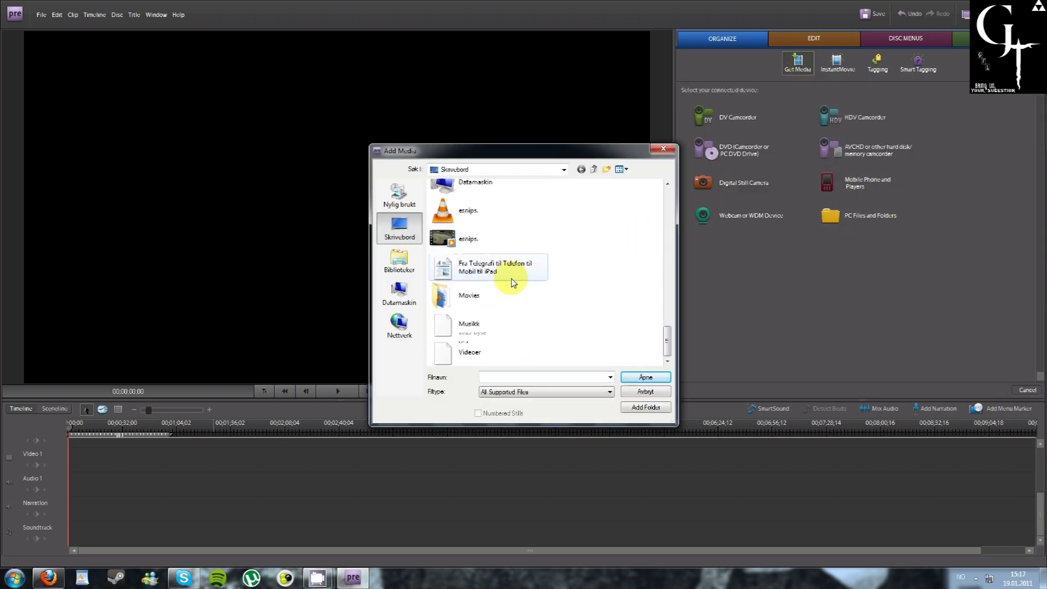
pyautogui.scroll(5, 496, 324)
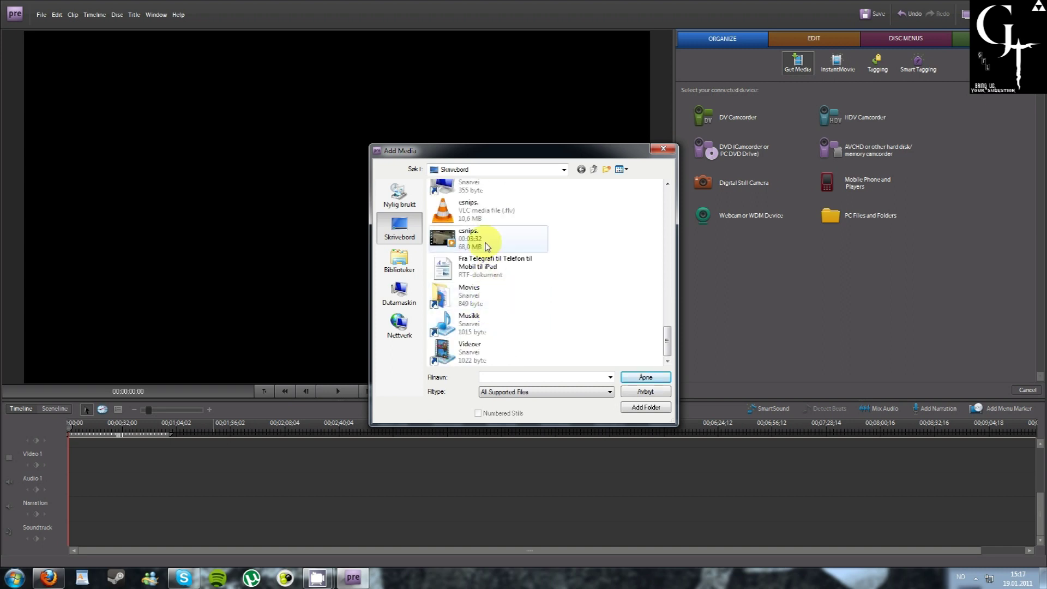
pyautogui.click(473, 283)
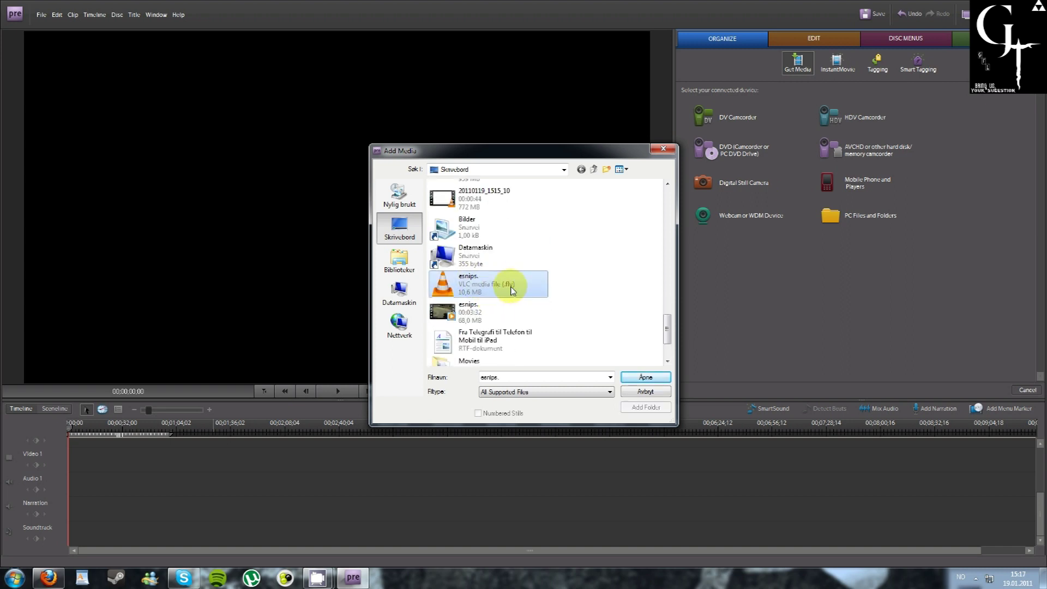
pyautogui.doubleClick(496, 285)
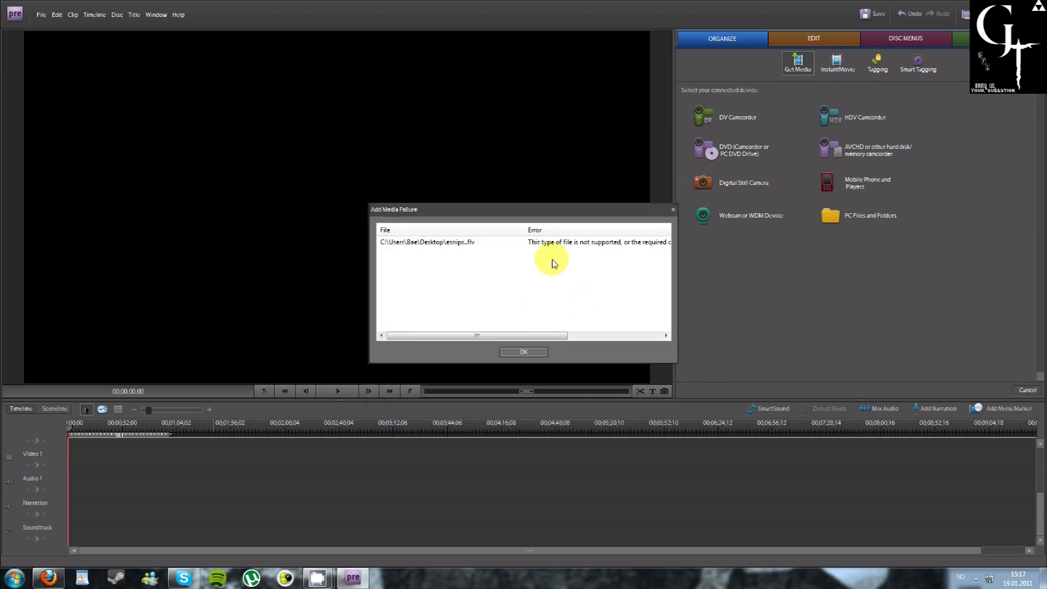
pyautogui.click(524, 352)
# - Import the converted esnips.mpg via Get Media > PC Files and Folders
pyautogui.click(789, 68)
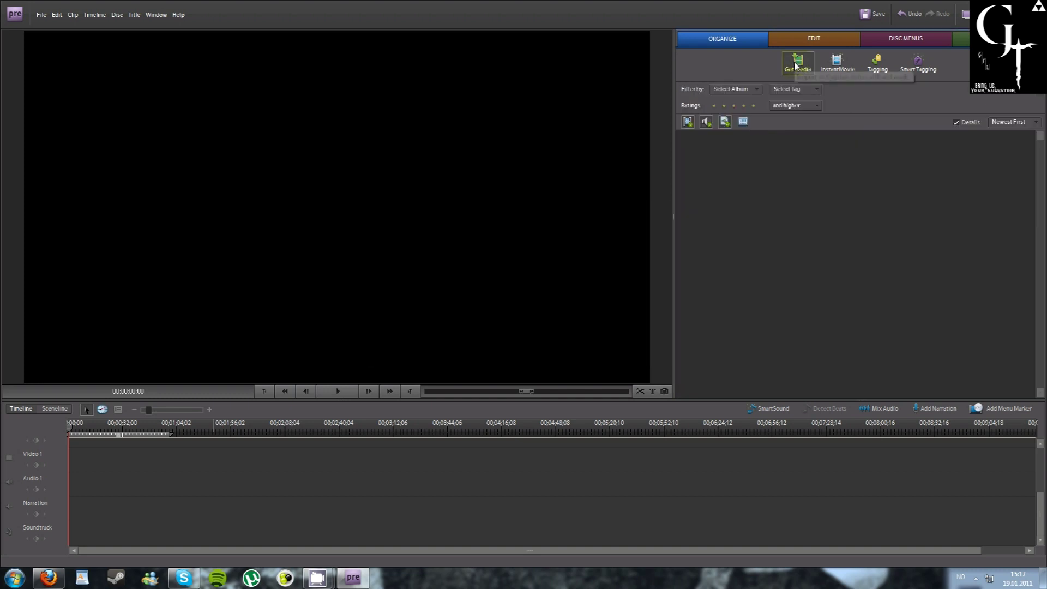
pyautogui.click(862, 215)
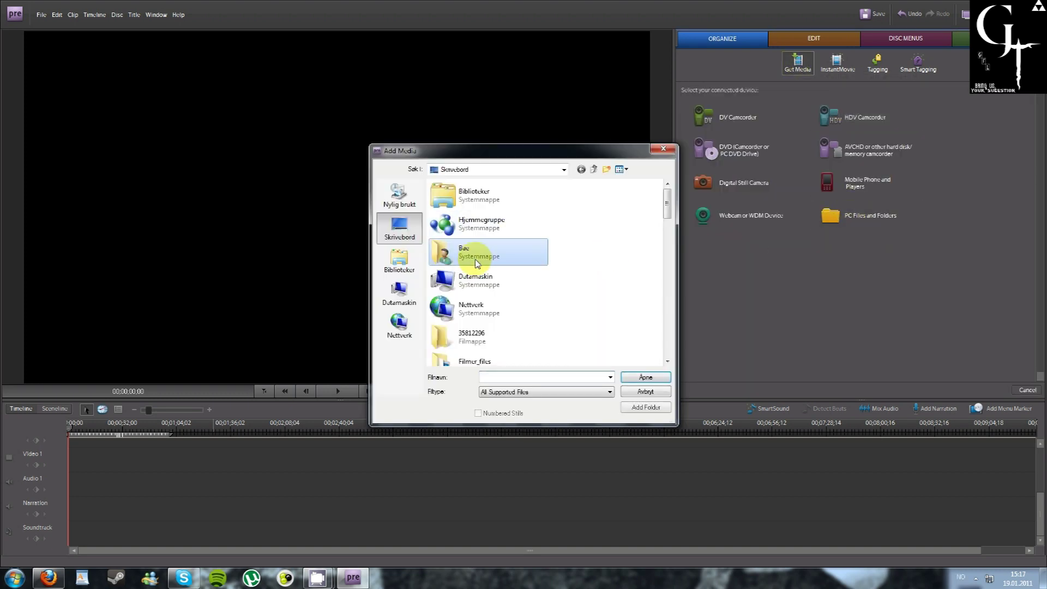
pyautogui.scroll(-6, 480, 264)
pyautogui.doubleClick(485, 239)
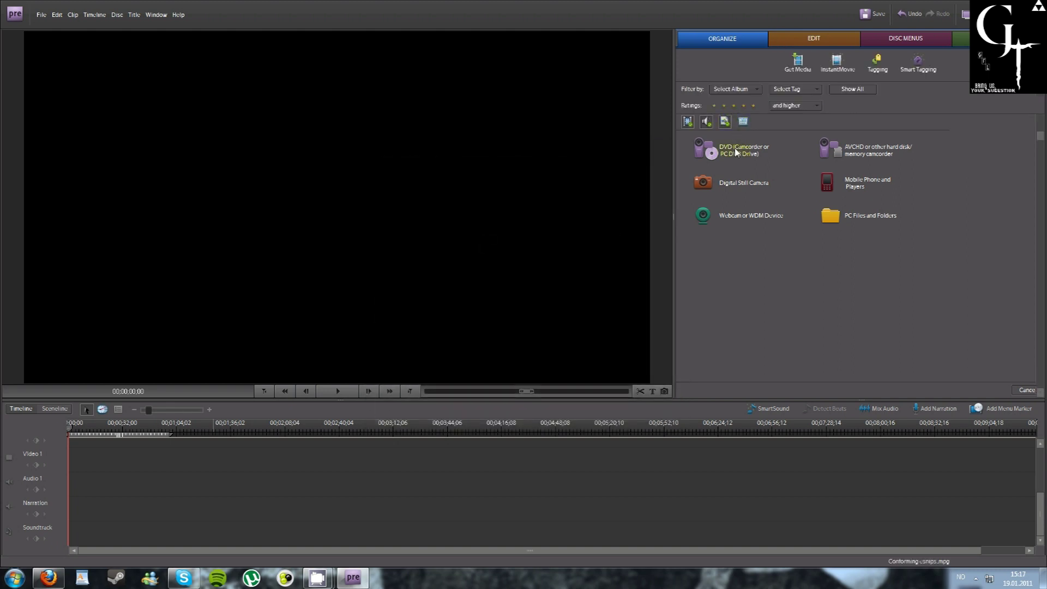
# - Place esnips.mpg on the timeline, scrub through it to preview, then quit without saving
pyautogui.moveTo(700, 161); pyautogui.dragTo(116, 479)
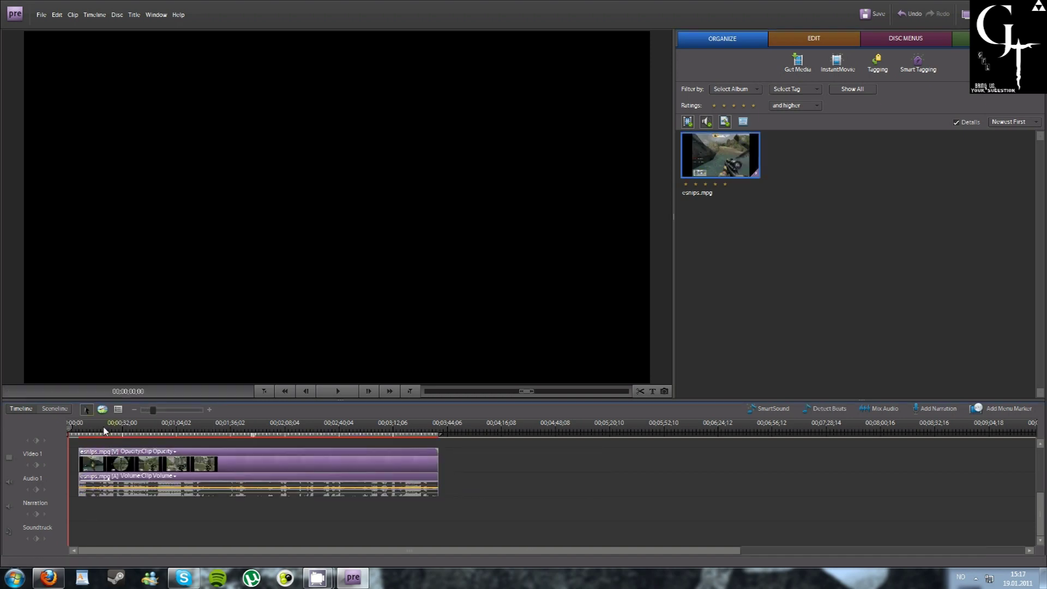
pyautogui.moveTo(105, 430); pyautogui.dragTo(265, 442)
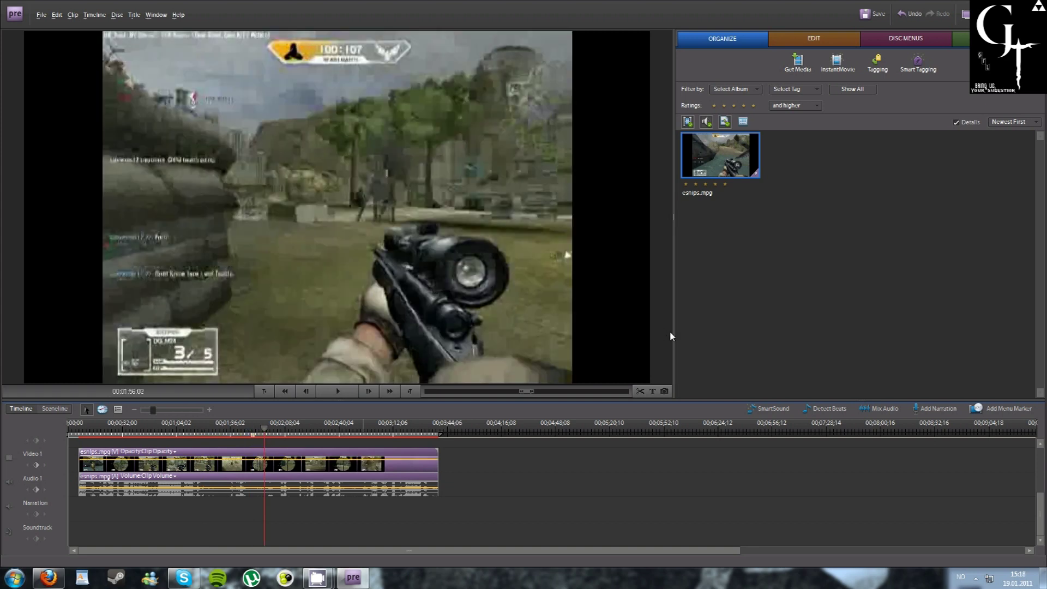
pyautogui.hotkey('alt', 'F4')
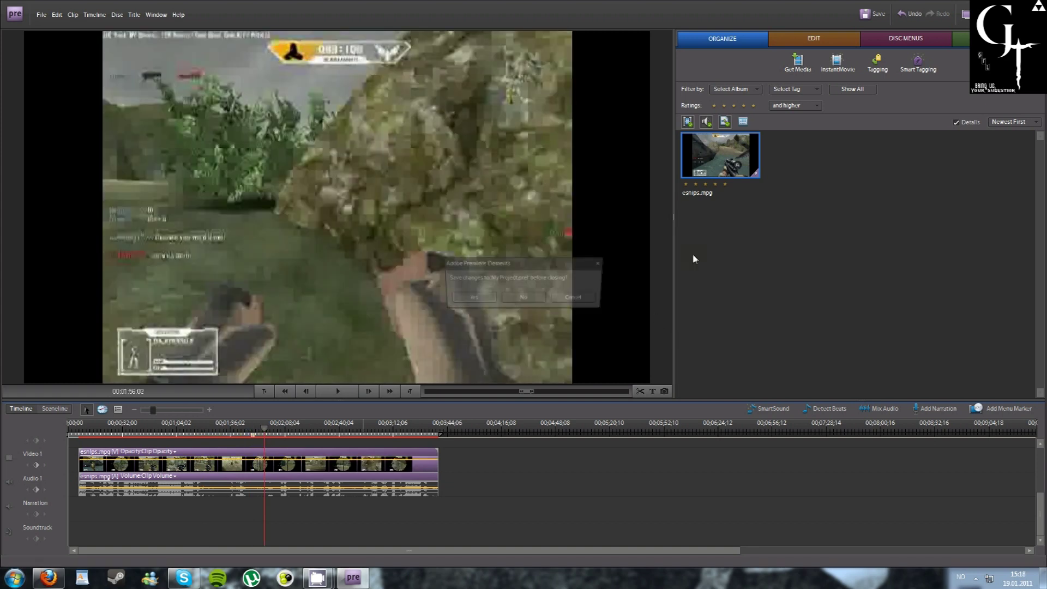
pyautogui.click(523, 300)
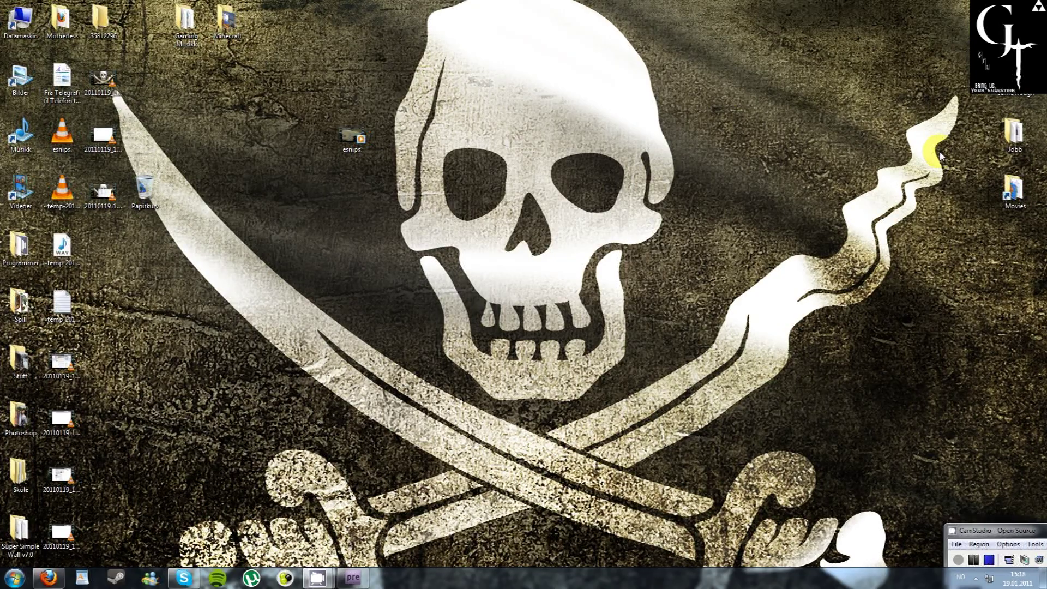
pyautogui.click(359, 153)
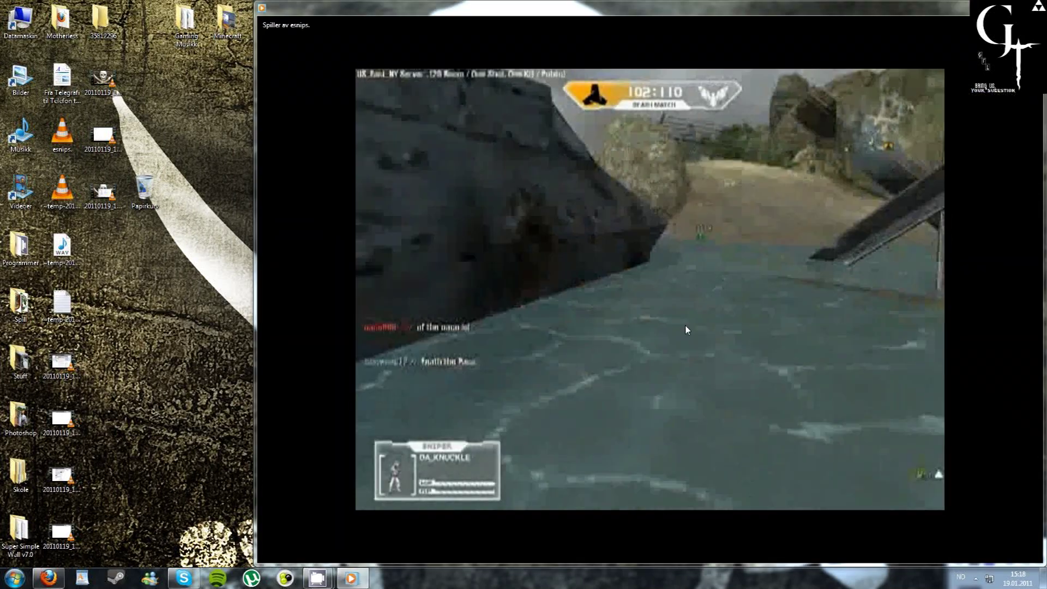
pyautogui.doubleClick(686, 327)
pyautogui.doubleClick(571, 327)
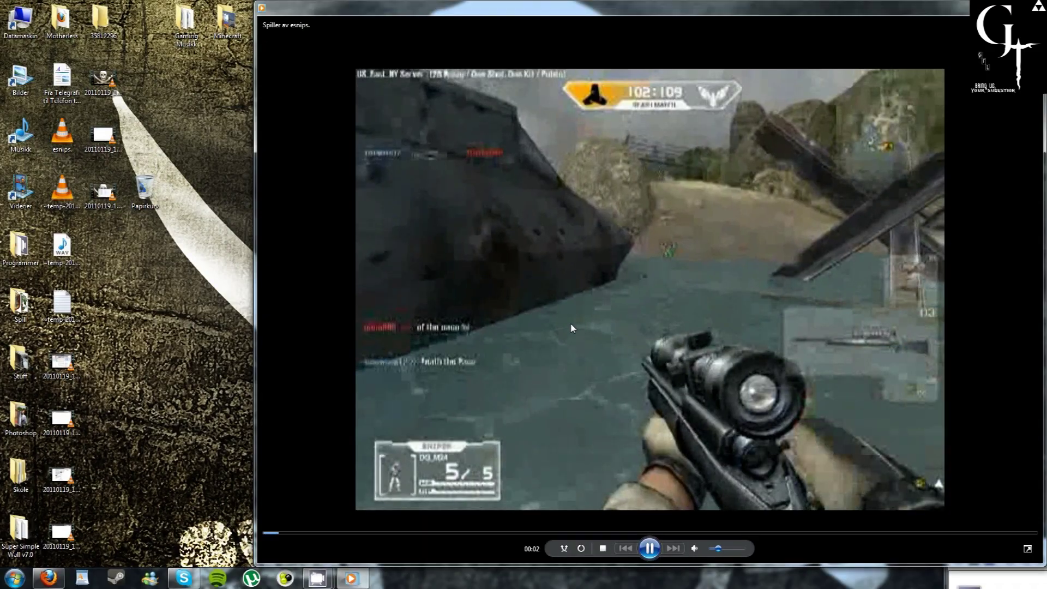
pyautogui.hotkey('alt', 'F4')
pyautogui.click(452, 292)
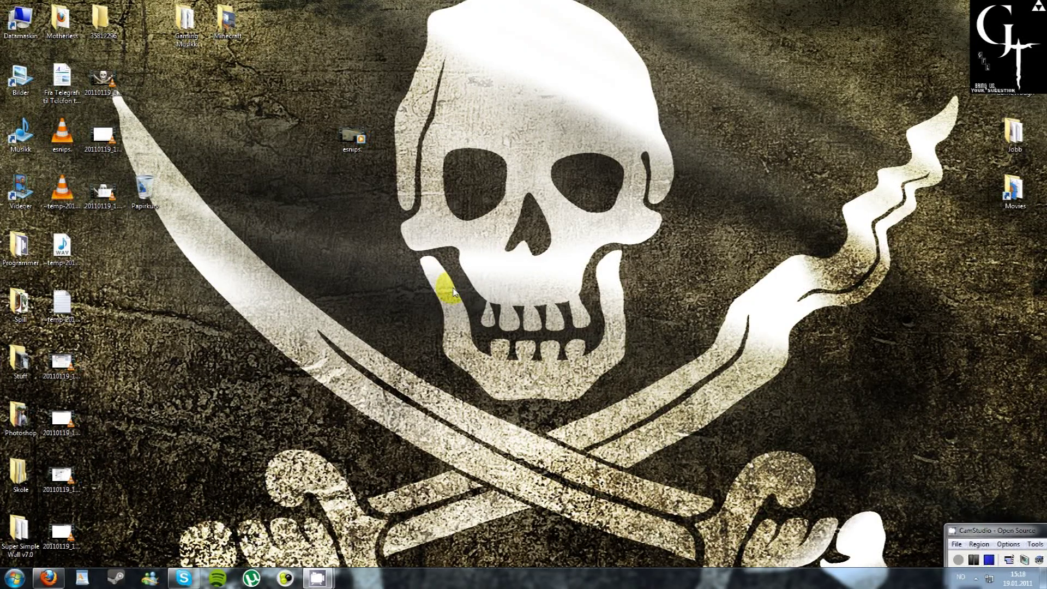